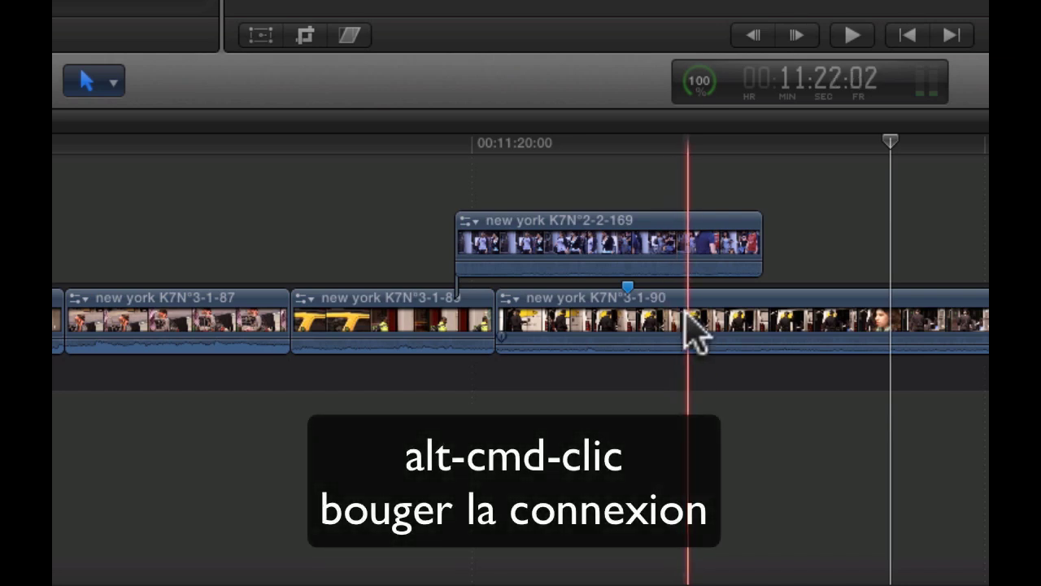
# Reposition the connection point of the connected clip new york K7N°2-2-169 along its length, ending about a quarter of the way in.
pyautogui.keyDown('alt'); pyautogui.keyDown('super'); pyautogui.click(548, 238); pyautogui.keyUp('super'); pyautogui.keyUp('alt')
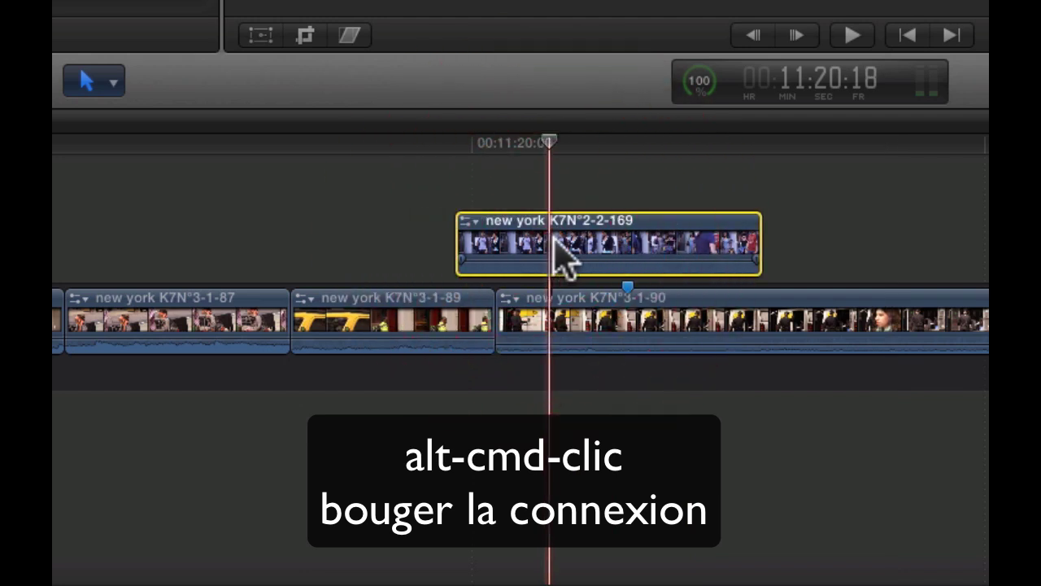
pyautogui.click(597, 243)
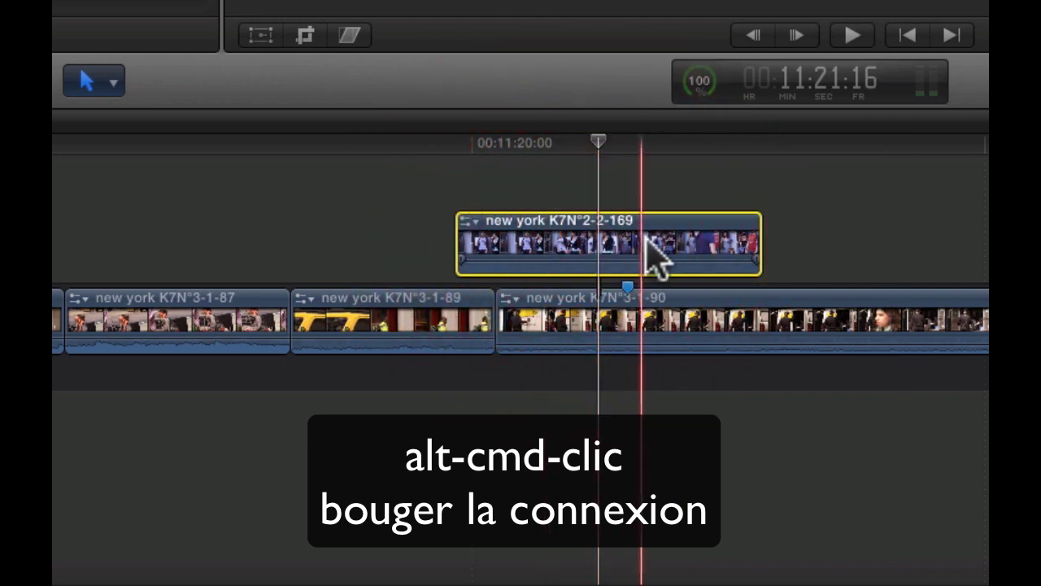
pyautogui.click(853, 254)
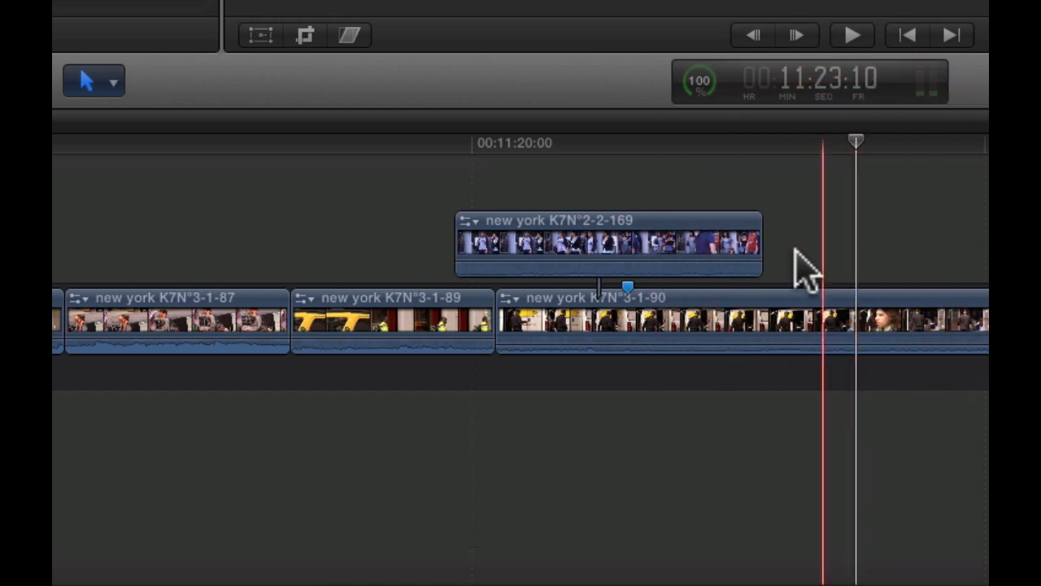
pyautogui.keyDown('alt'); pyautogui.keyDown('super'); pyautogui.click(749, 250); pyautogui.keyUp('super'); pyautogui.keyUp('alt')
pyautogui.click(963, 249)
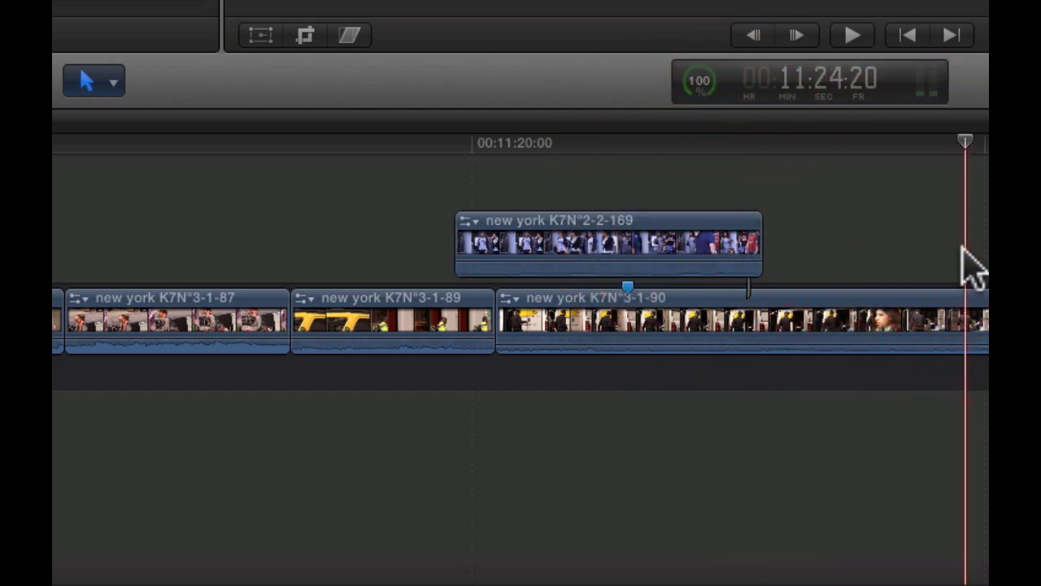
pyautogui.click(532, 240)
pyautogui.click(897, 222)
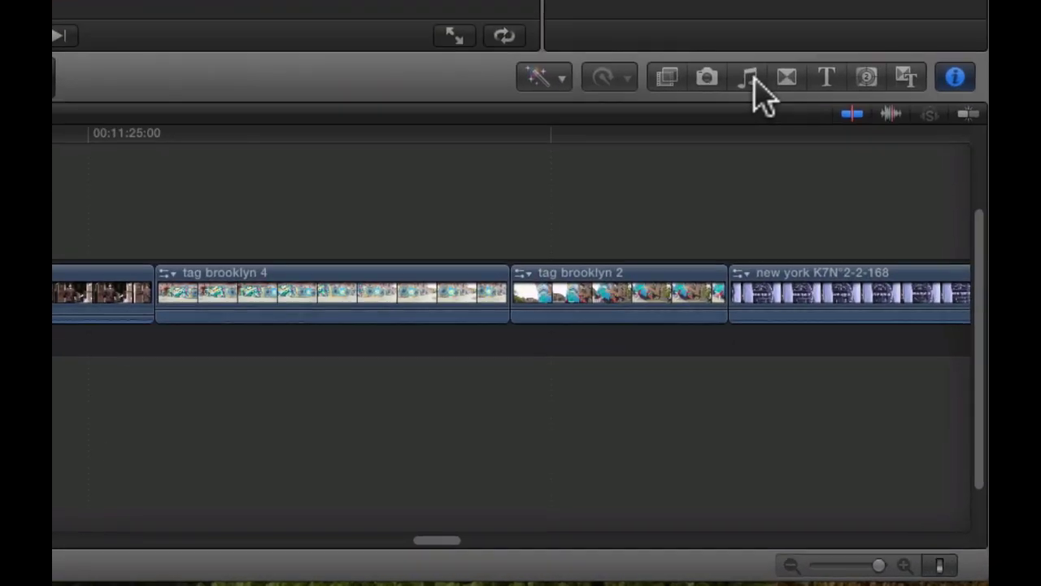
# Add the By the Beach.caf sound from the music and sound browser after the storyline's last clip, new york K7N°2-2-168.
pyautogui.click(864, 322)
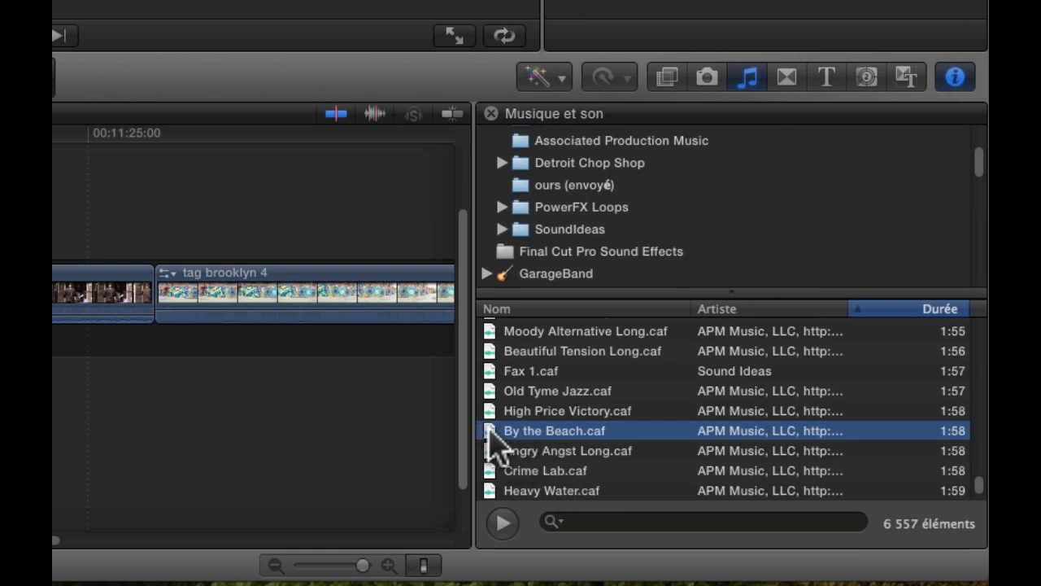
pyautogui.hscroll(5, 297, 437)
pyautogui.hscroll(3, 297, 437)
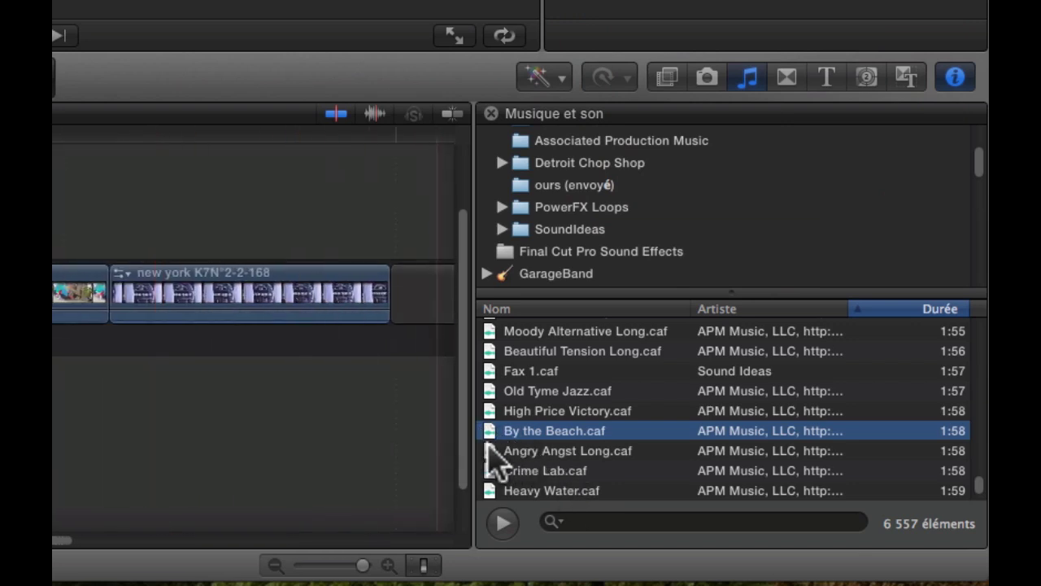
pyautogui.moveTo(501, 435); pyautogui.dragTo(380, 339)
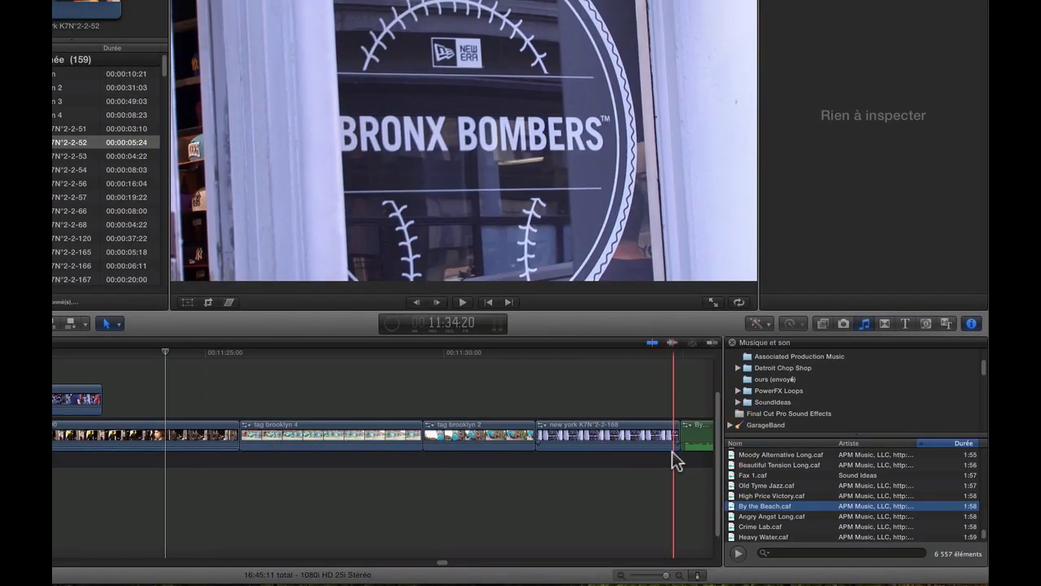
# Place the playhead at about 00:11:04:01 in the timeline.
pyautogui.hscroll(5, 670, 480)
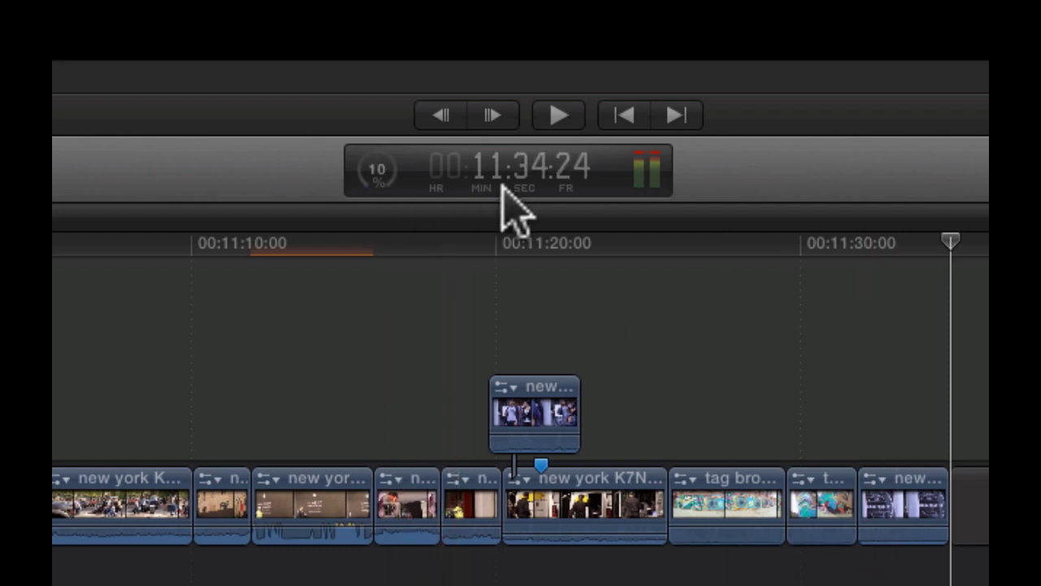
pyautogui.hscroll(-10, 521, 302)
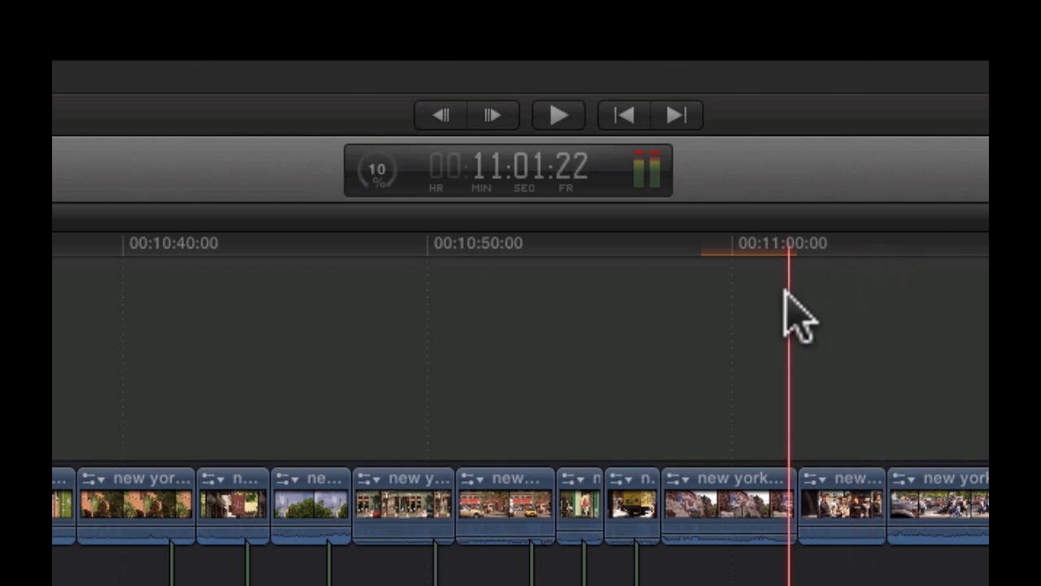
pyautogui.click(854, 374)
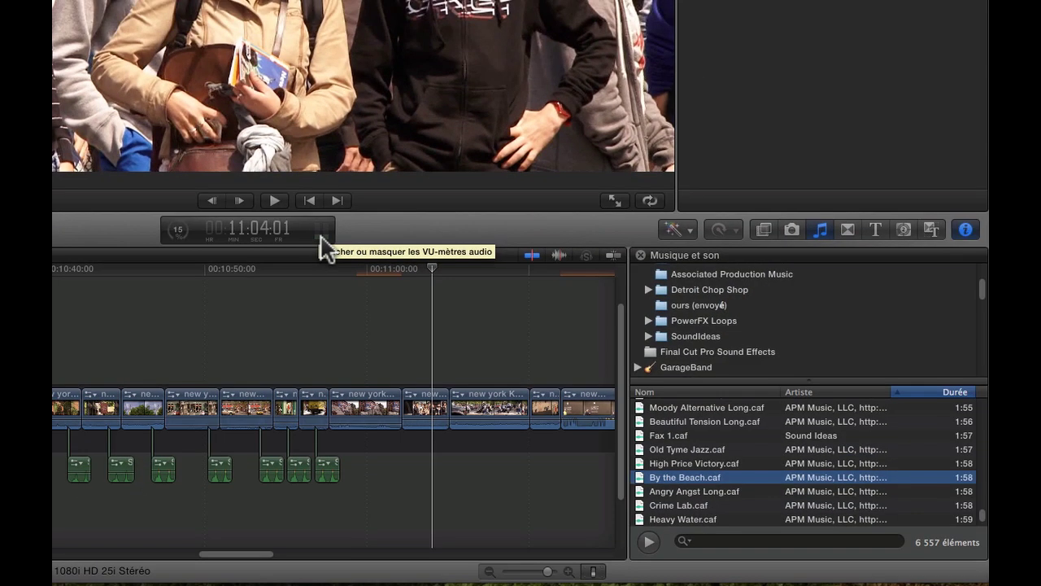
# Show and hide the large audio meters, and place the playhead shortly after 00:11:00:00.
pyautogui.click(320, 235)
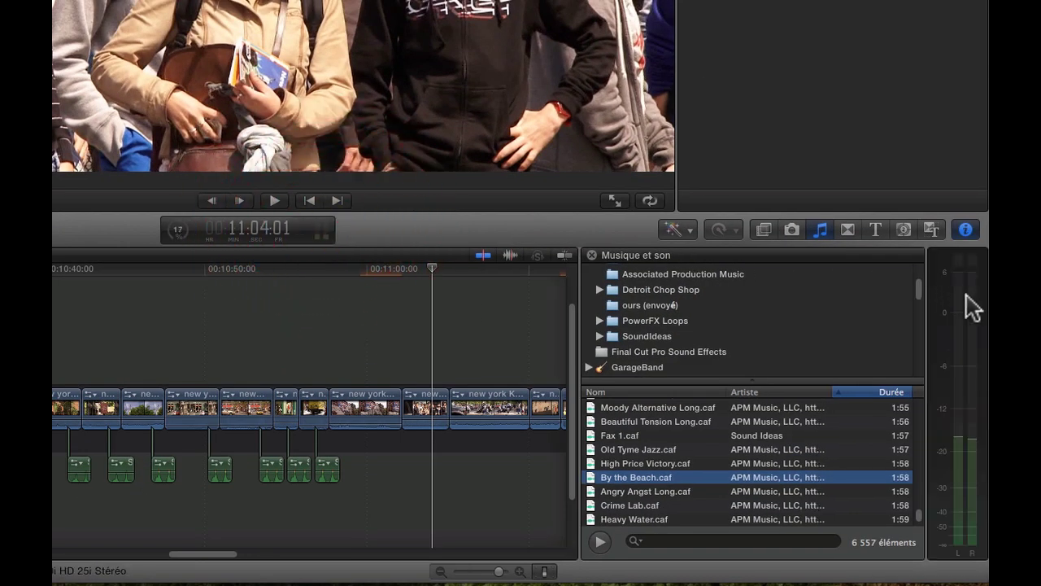
pyautogui.click(321, 234)
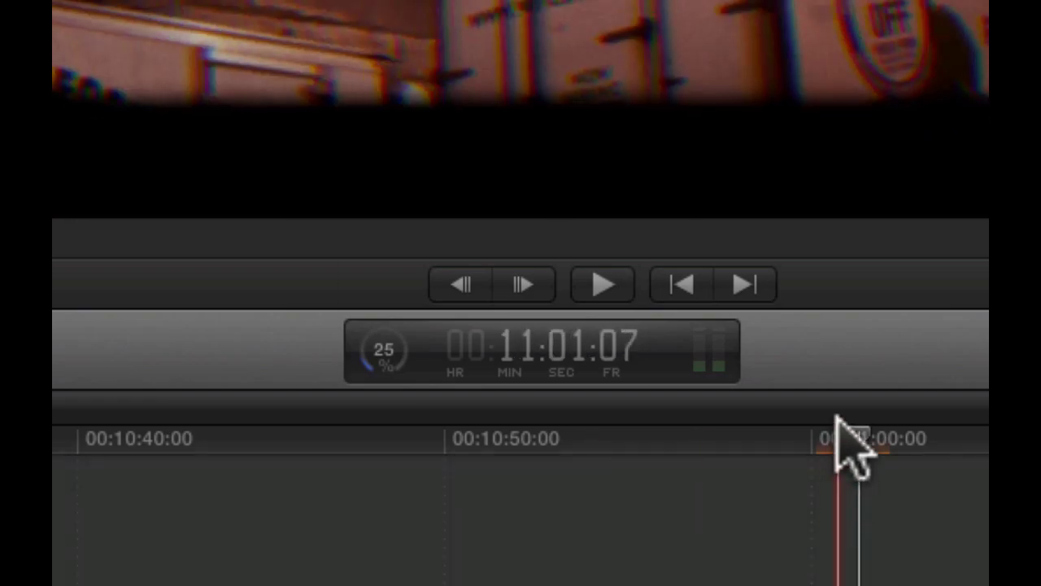
pyautogui.click(860, 443)
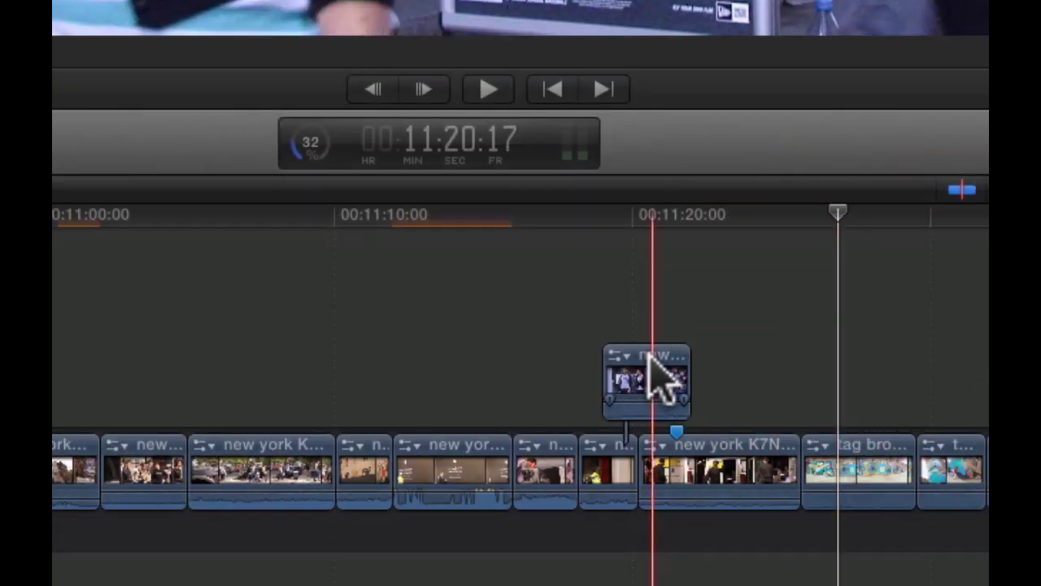
# Shift the connected clip new york K7N°2-2-169 slightly later in the timeline.
pyautogui.moveTo(646, 364)
pyautogui.mouseDown()
pyautogui.moveTo(626, 356)
pyautogui.moveTo(648, 349)
pyautogui.moveTo(643, 332)
pyautogui.moveTo(642, 361)
pyautogui.moveTo(620, 355)
pyautogui.moveTo(654, 349)
pyautogui.moveTo(667, 374)
pyautogui.moveTo(660, 351)
pyautogui.mouseUp()
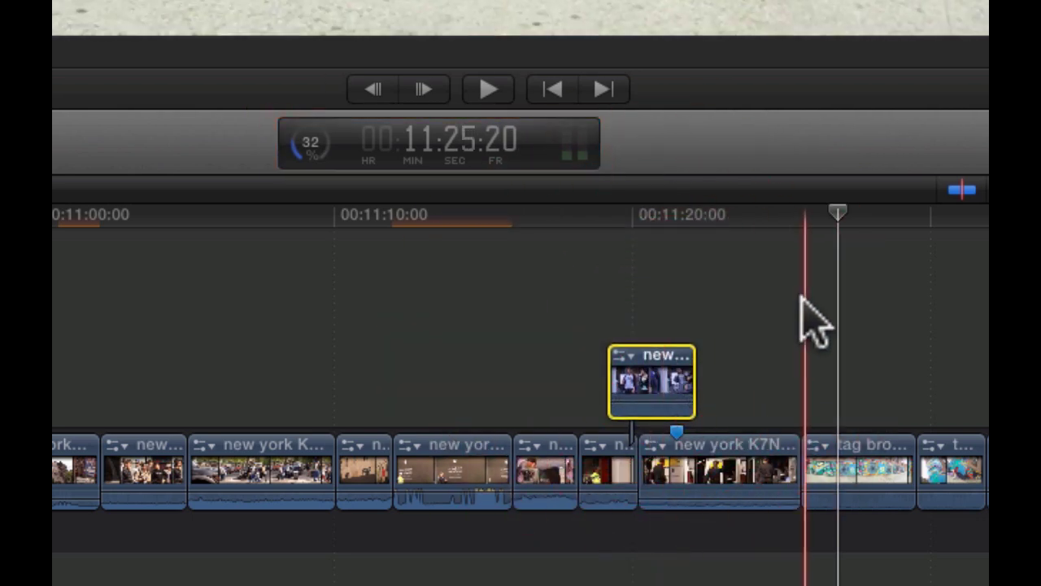
# Move the playhead forward by exactly one second using a timecode offset of +1:00.
pyautogui.click(534, 144)
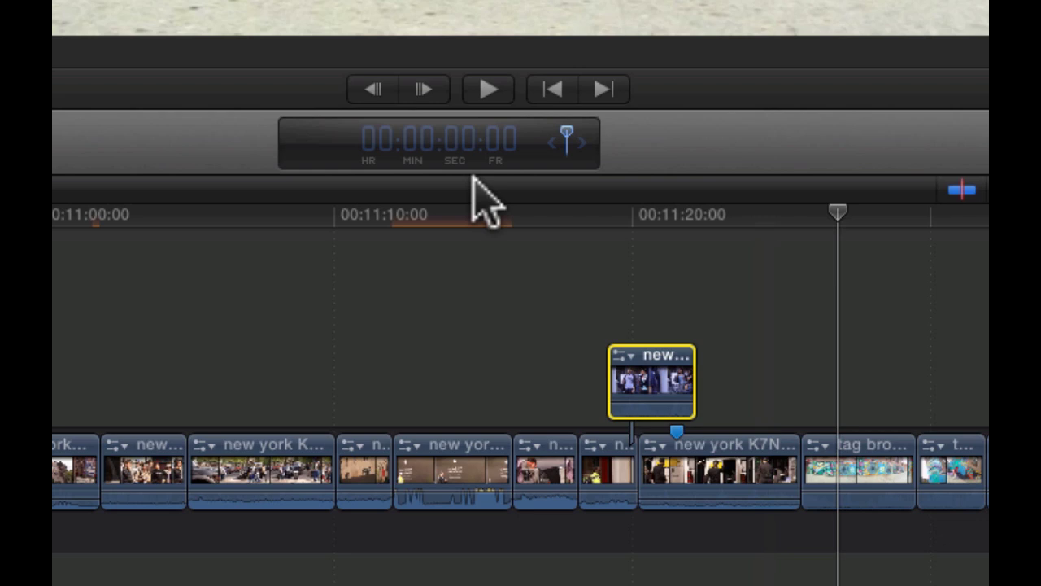
pyautogui.press('+')
pyautogui.write('1:00')
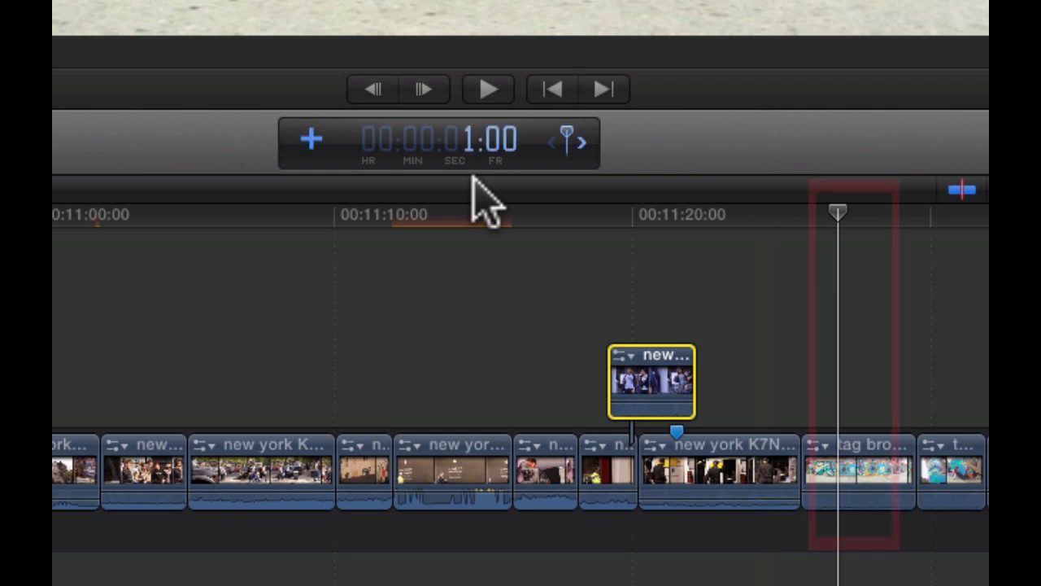
pyautogui.press('Return')
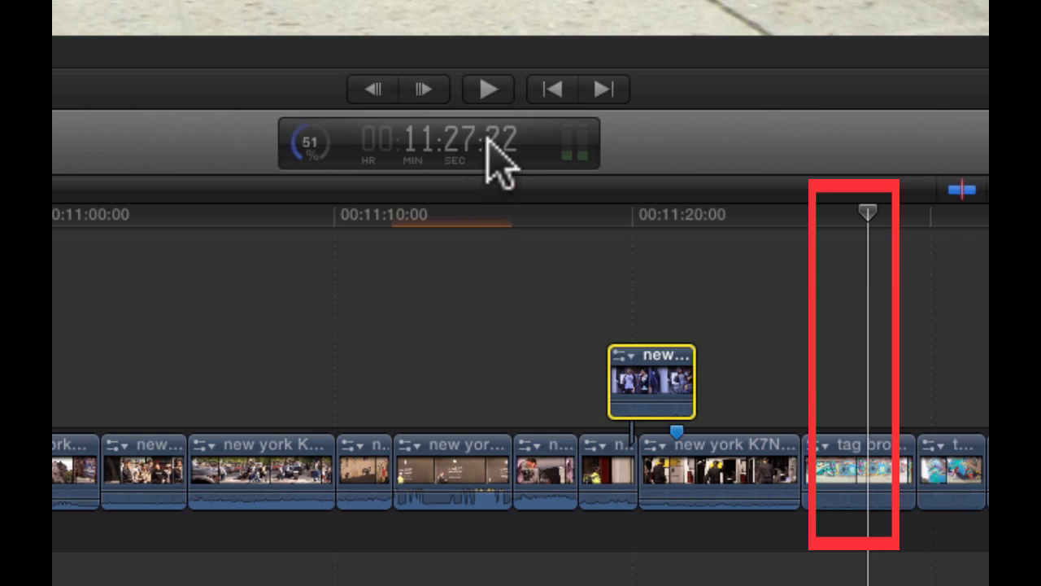
# Move the playhead back by one second using a timecode offset of -1:00.
pyautogui.click(486, 139)
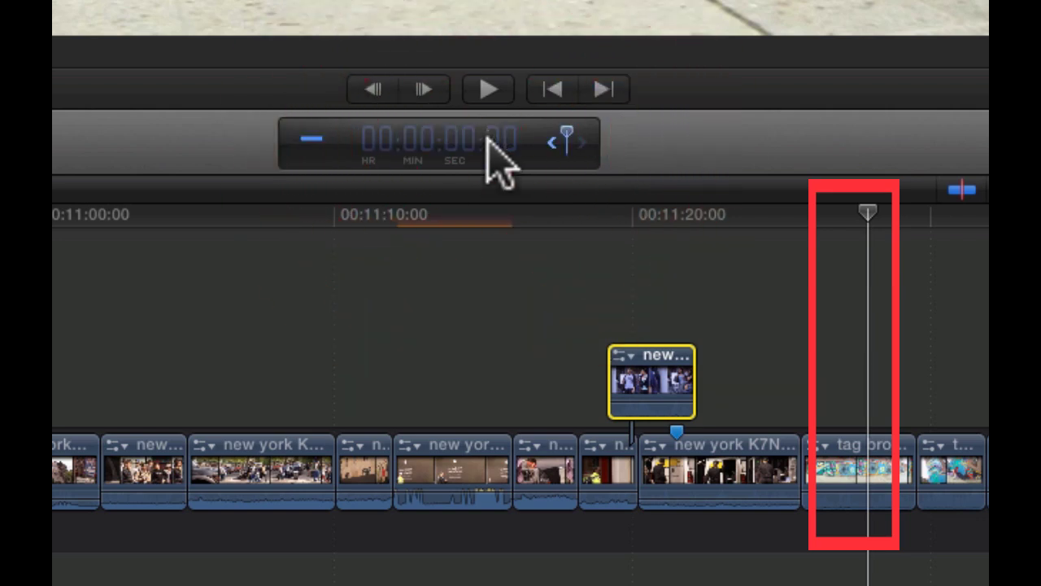
pyautogui.write('1:00')
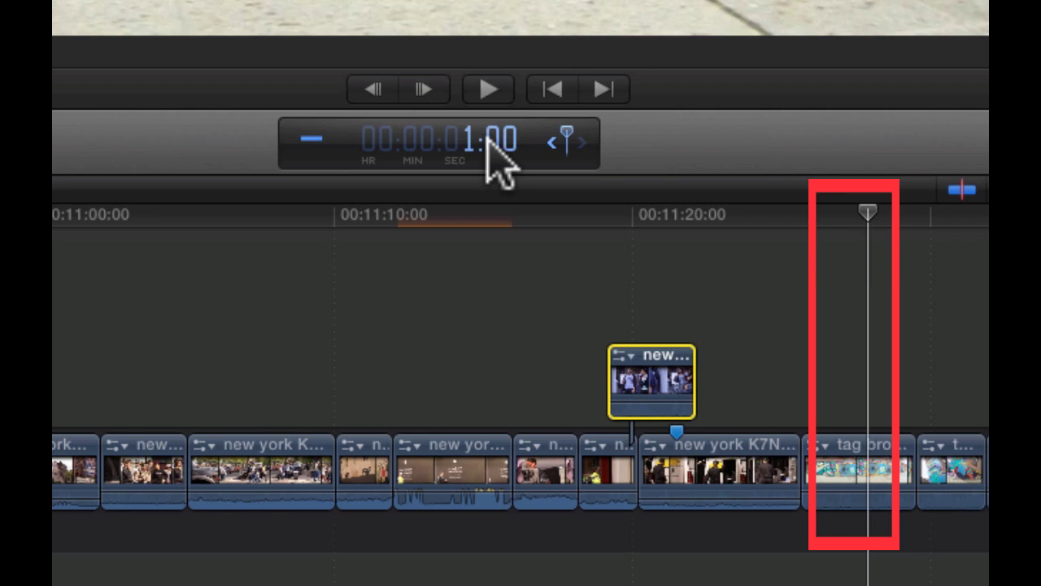
pyautogui.press('Return')
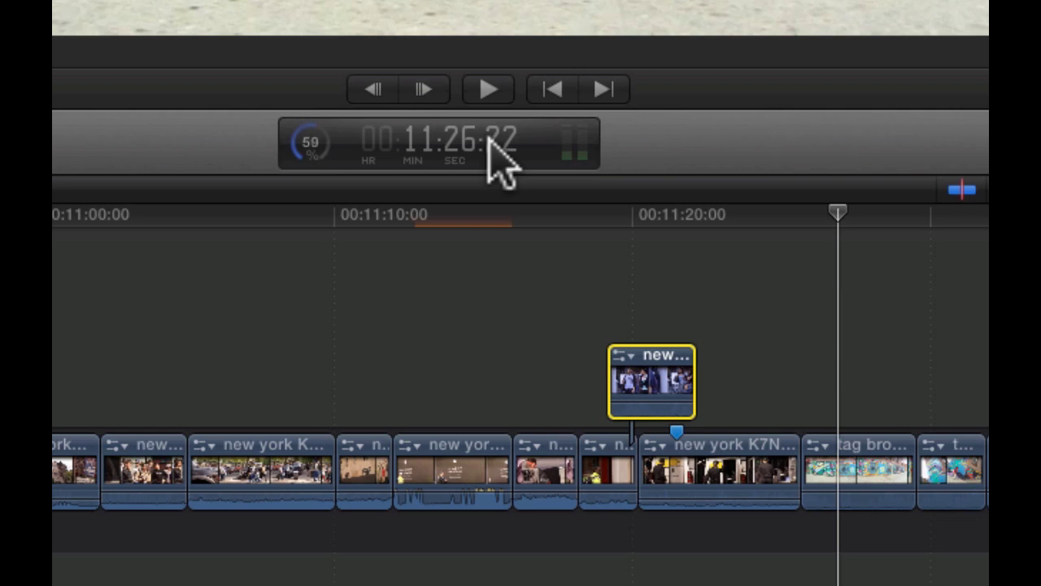
# Send the playhead to the absolute timecode 00:11:25:20.
pyautogui.click(510, 159)
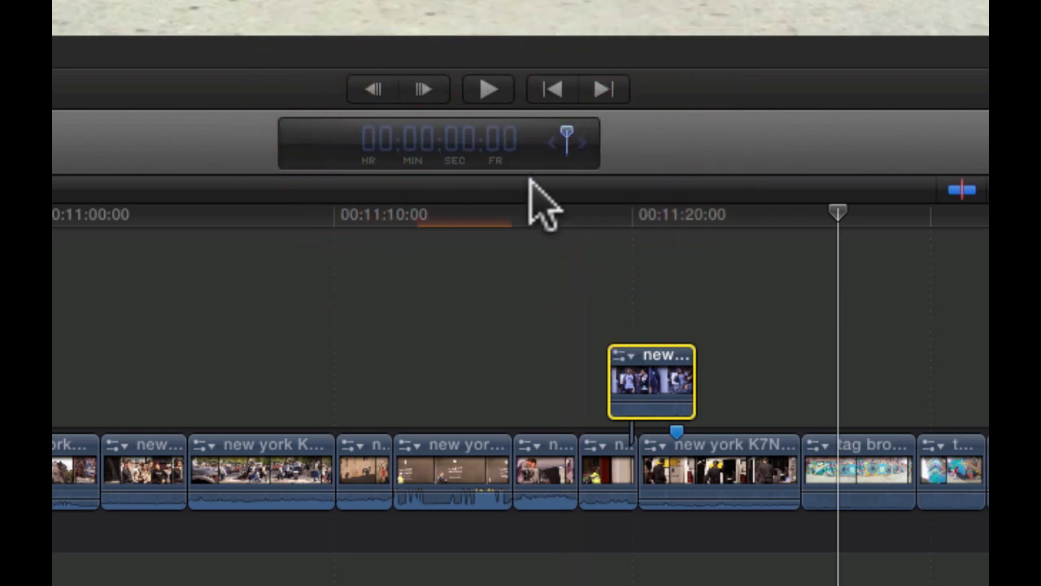
pyautogui.write('112520')
pyautogui.press('Return')
# Lengthen the storyline clip new york K7N°3-1-90 by 1:00 through its numeric duration, and undo the extension.
pyautogui.click(735, 465)
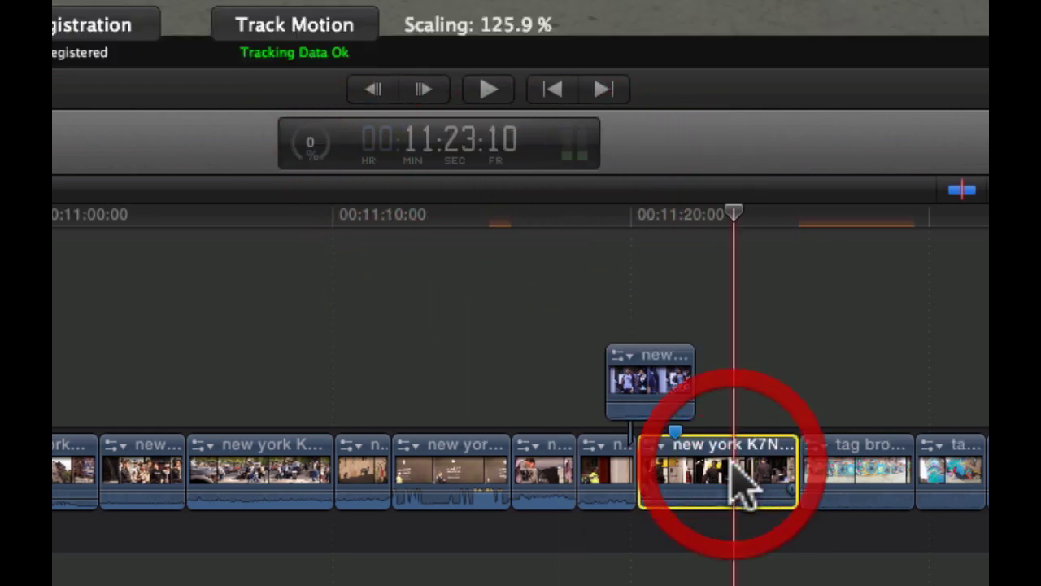
pyautogui.click(499, 143)
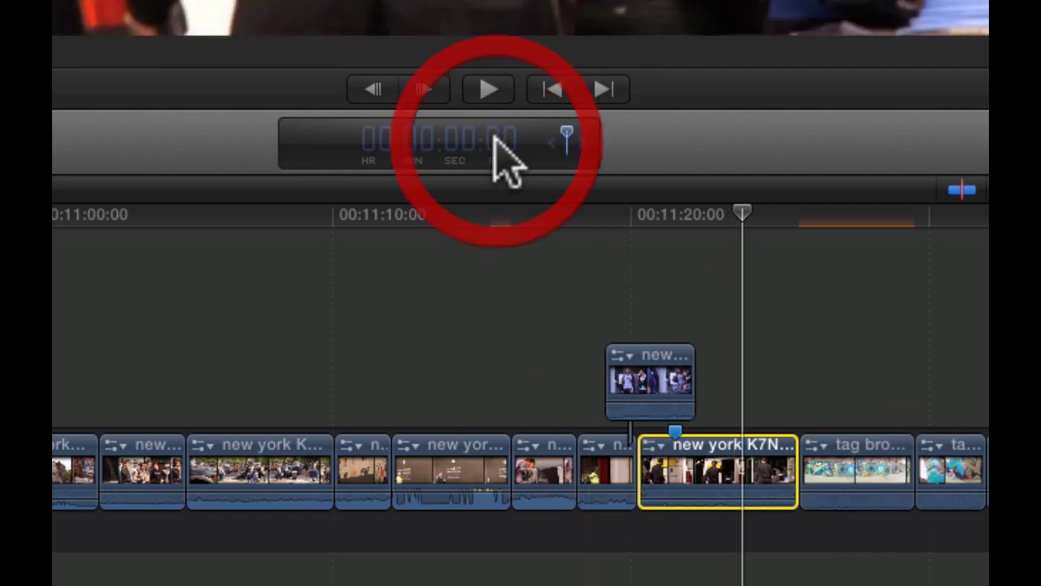
pyautogui.write('512')
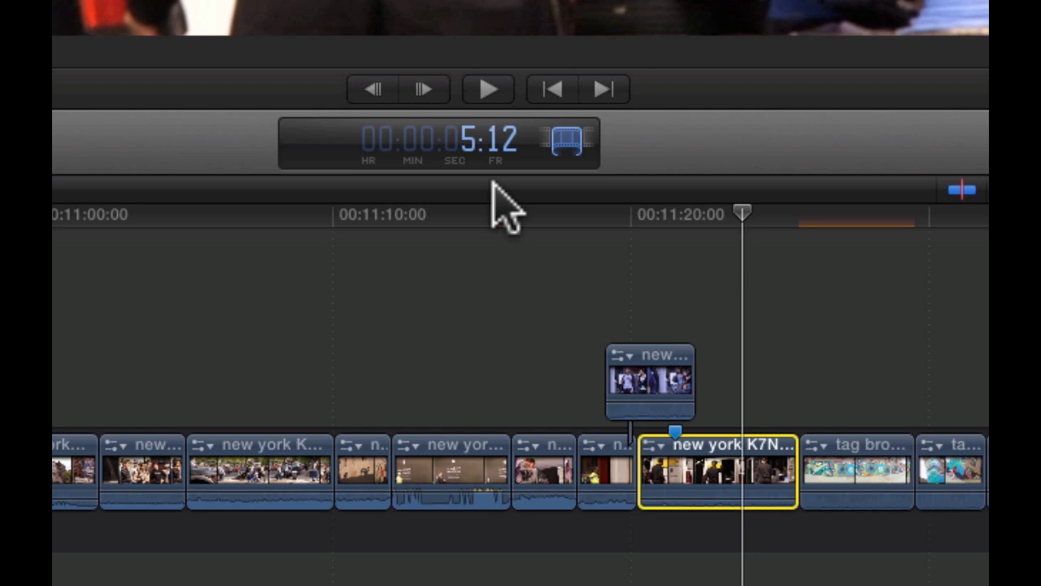
pyautogui.press('+')
pyautogui.write('100')
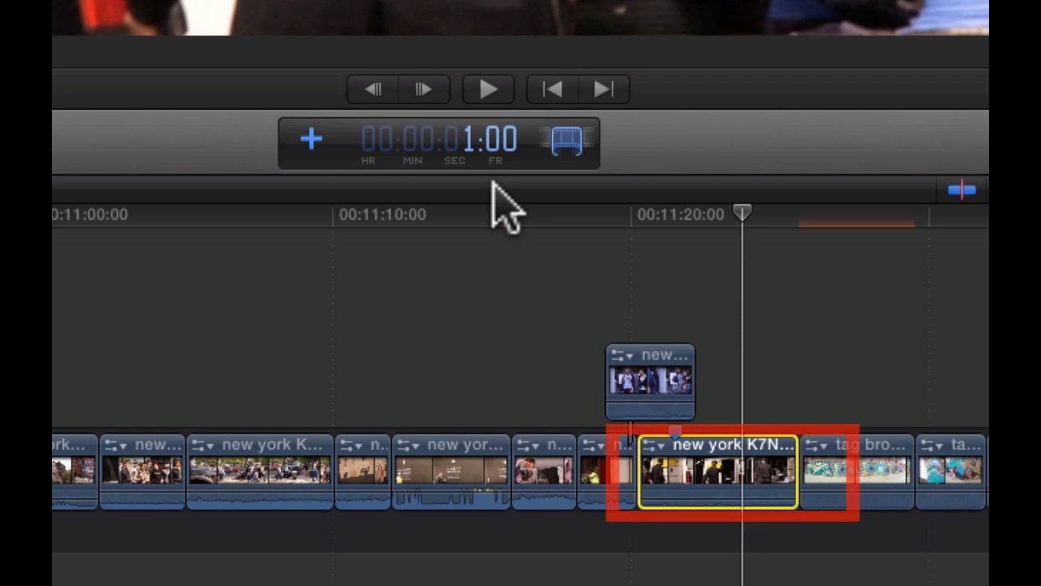
pyautogui.press('Return')
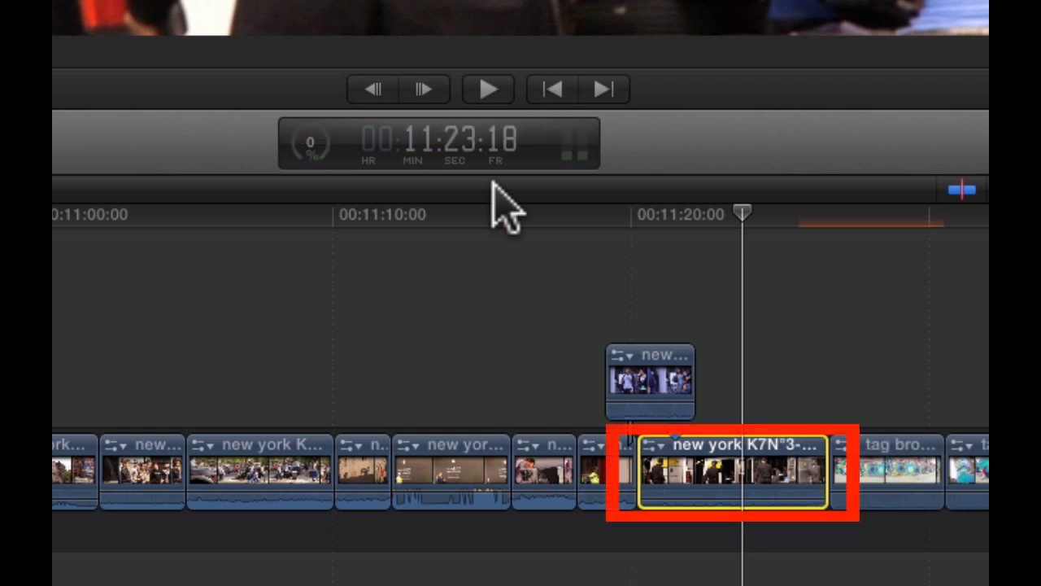
pyautogui.press('super+z')
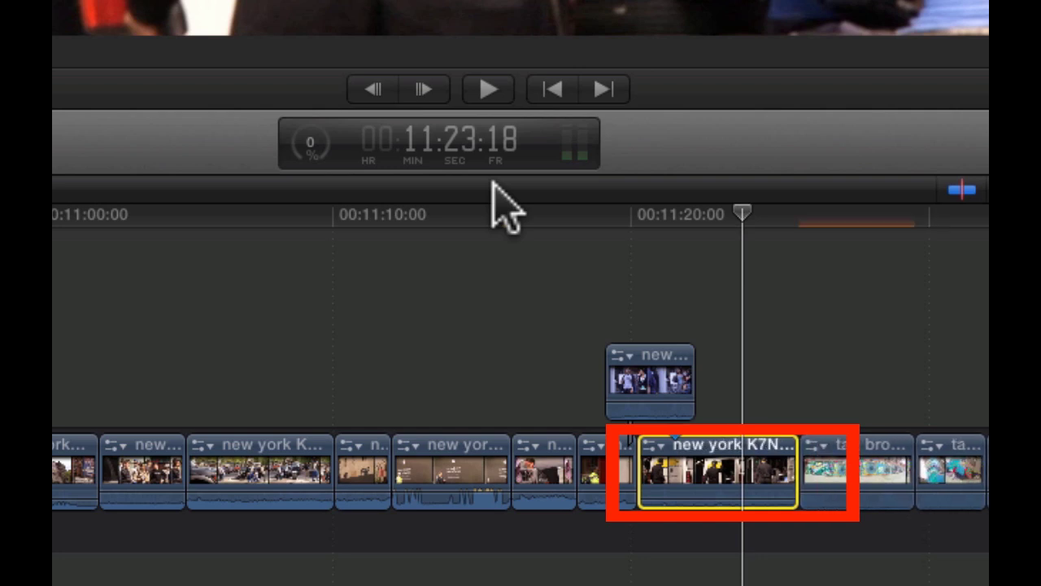
# Shorten the storyline clip new york K7N°3-1-90 by 1:00 through its numeric duration, and undo the trim.
pyautogui.click(498, 141)
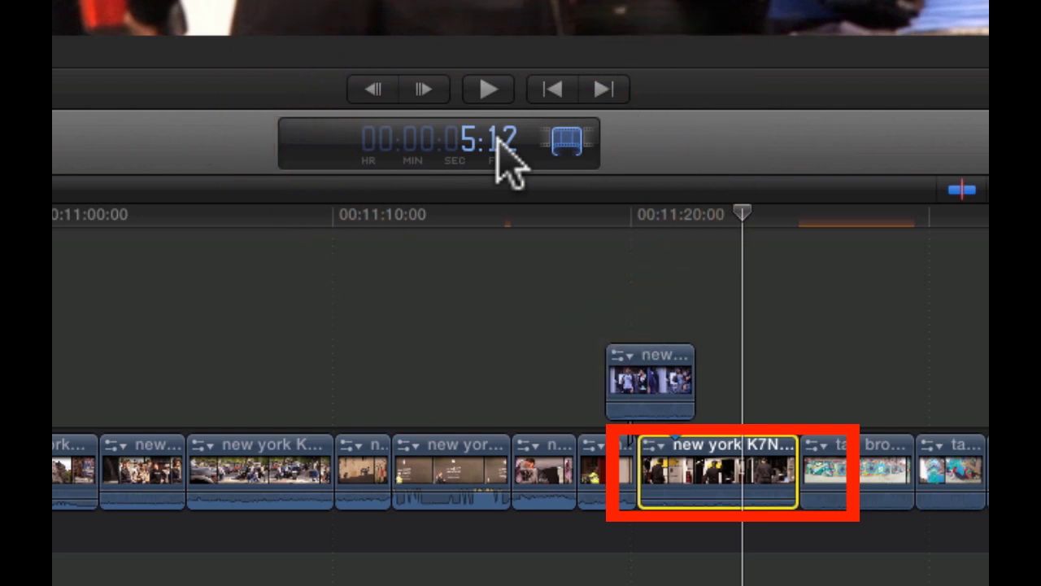
pyautogui.press('-')
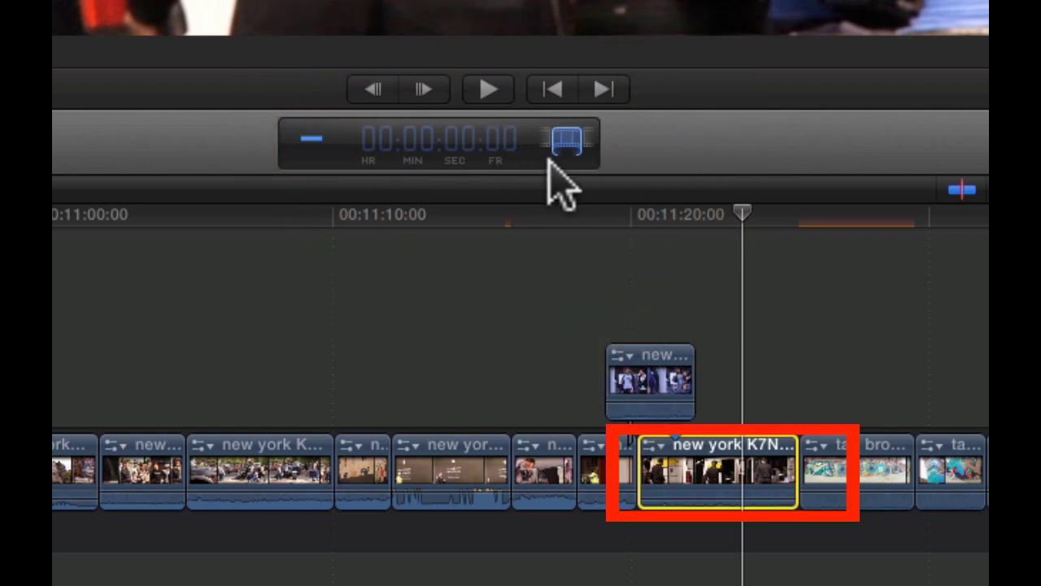
pyautogui.write('1:00')
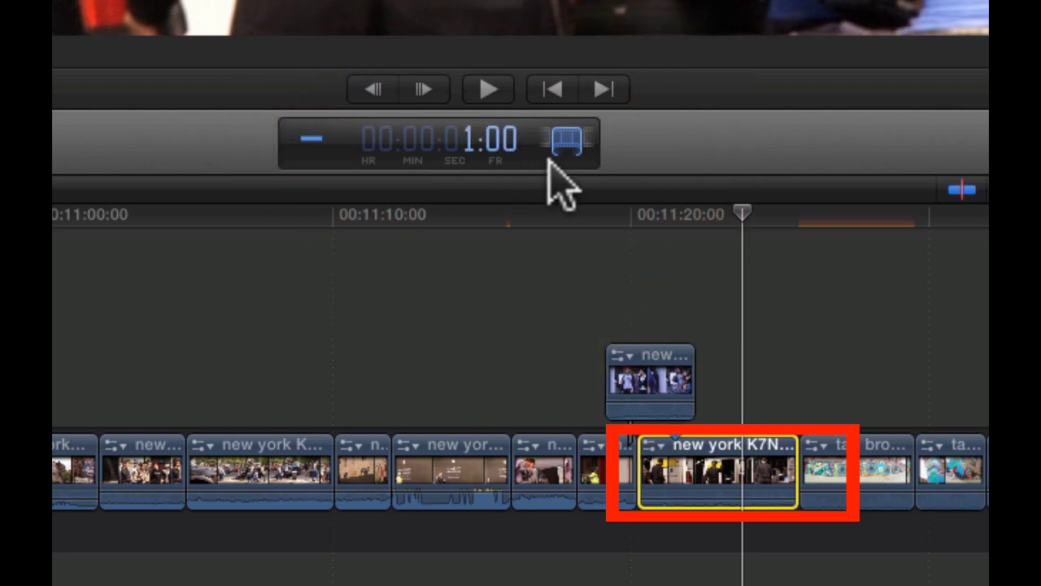
pyautogui.press('Return')
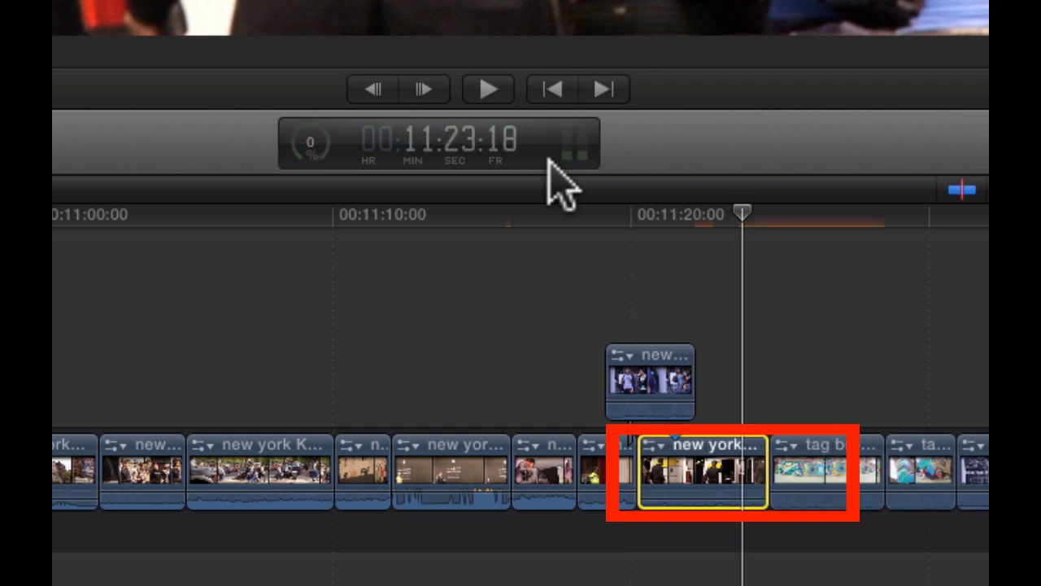
pyautogui.hotkey('ctrl', 'z')
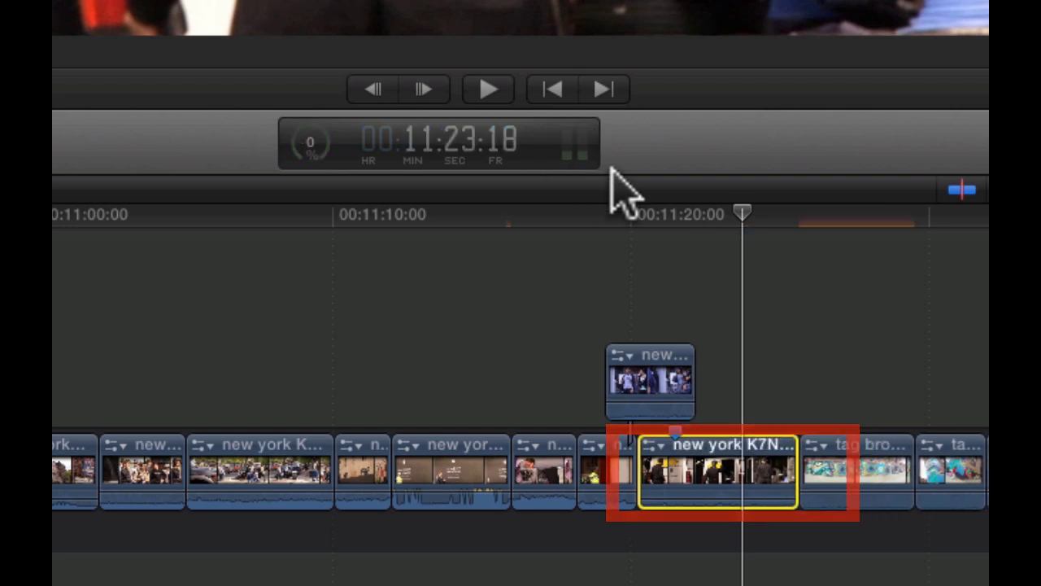
# Clear the clip selection and advance the timeline playhead by 5:00 using a positive timecode offset.
pyautogui.click(853, 308)
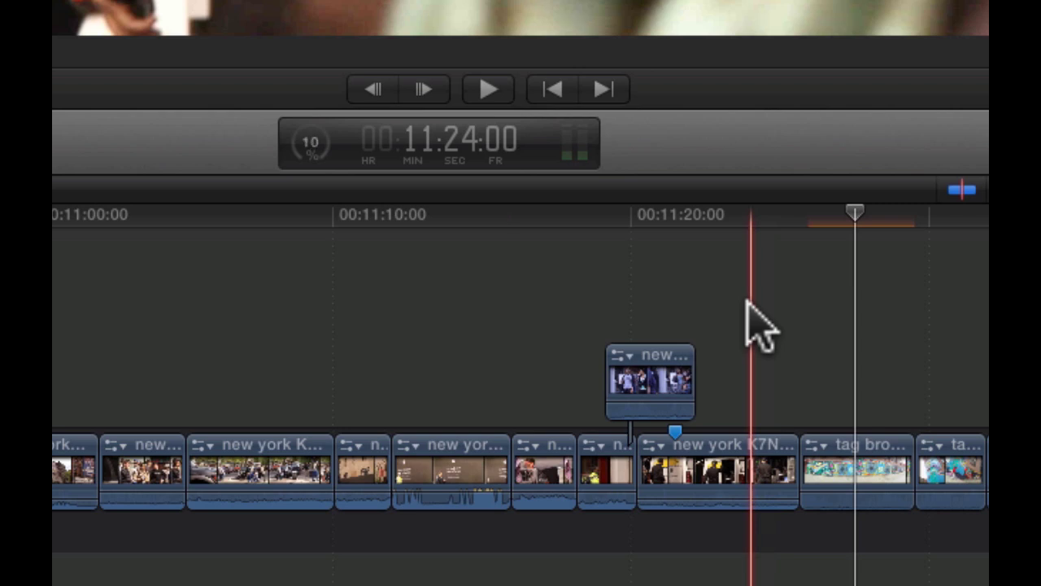
pyautogui.press('+')
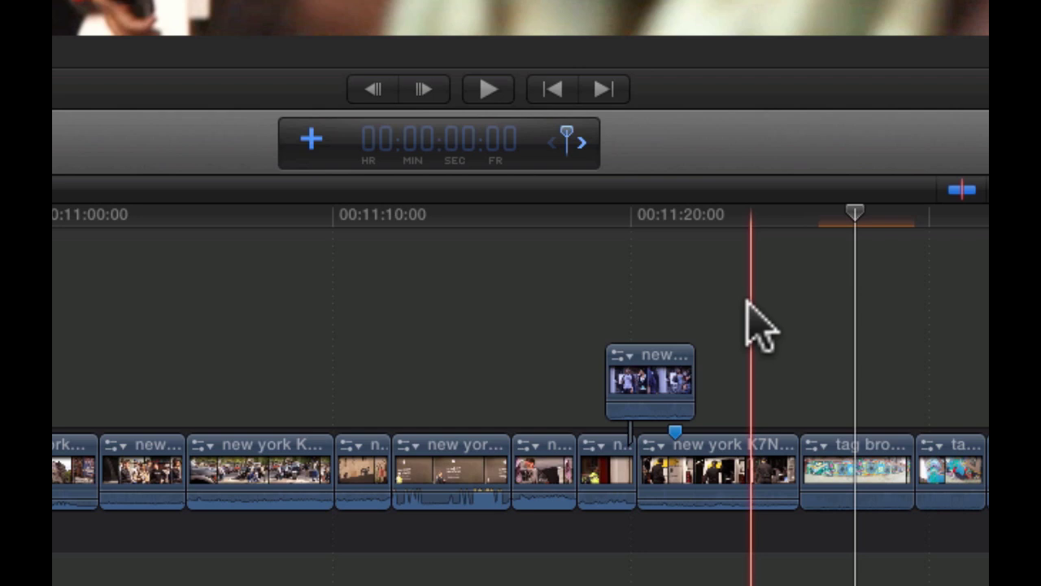
pyautogui.write('5')
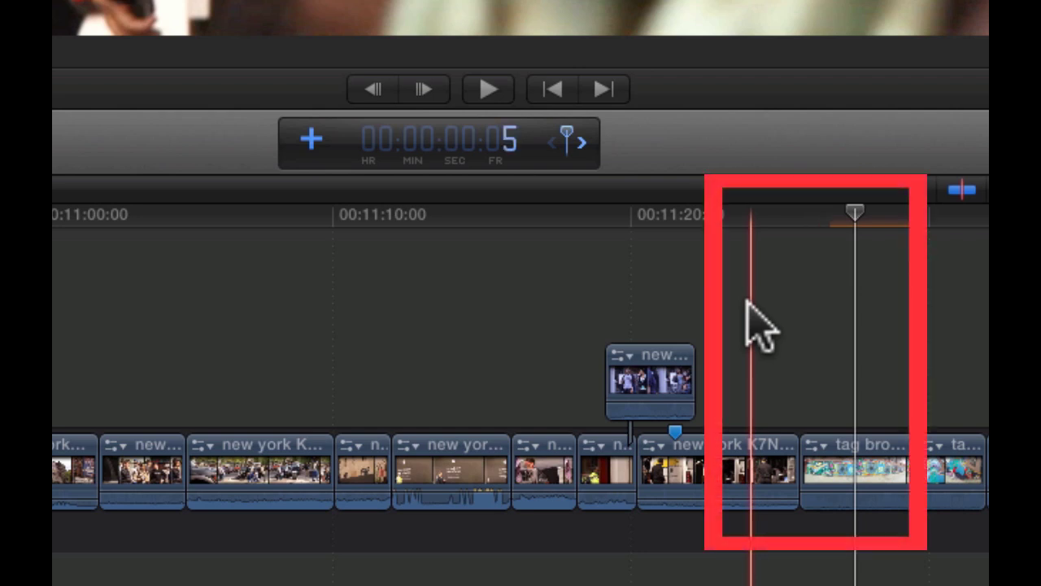
pyautogui.write(':00')
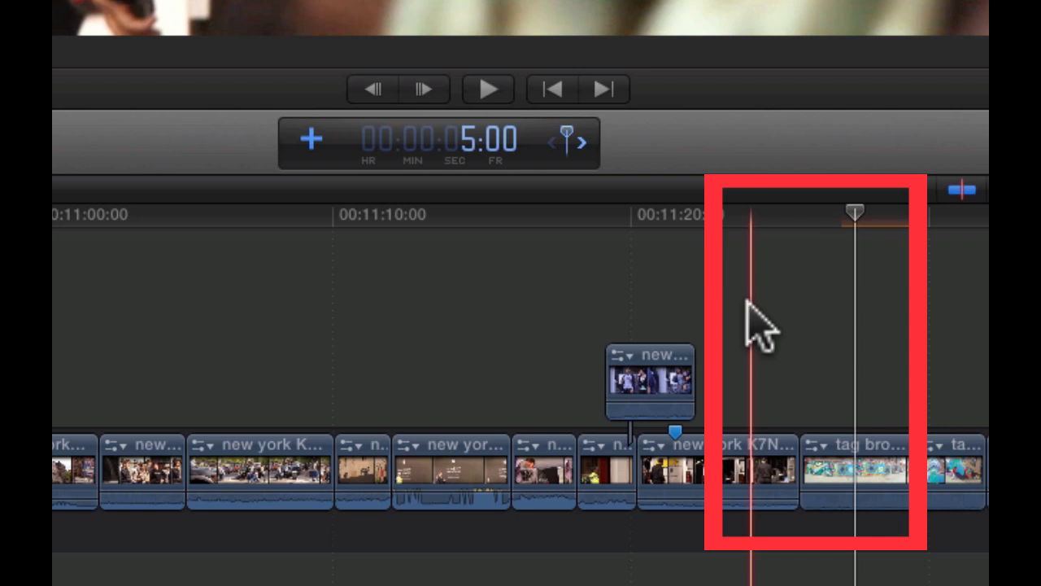
pyautogui.press('Return')
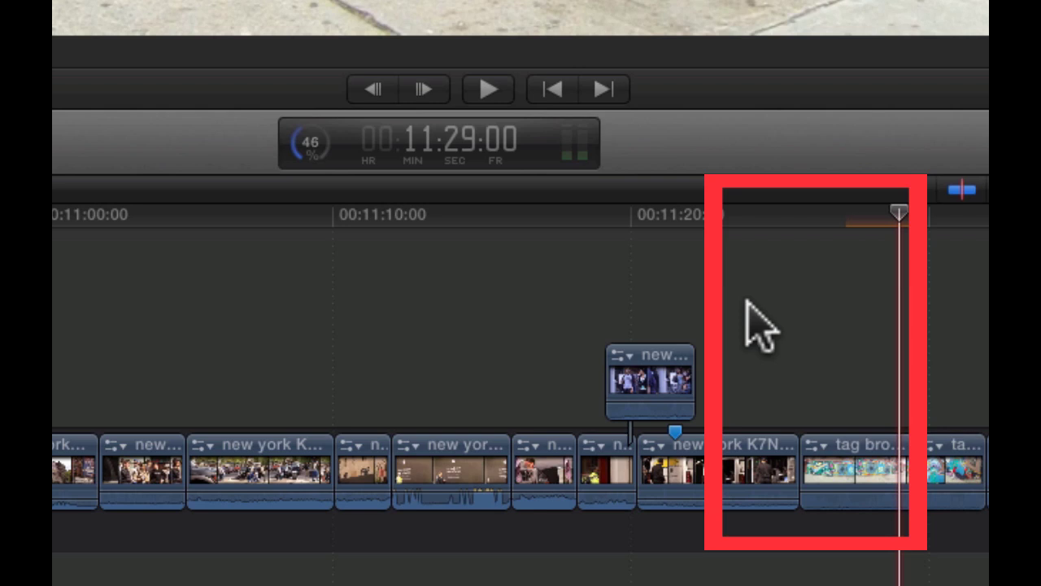
# Move the timeline playhead back by 5:00 using a negative timecode offset.
pyautogui.press('-')
pyautogui.write('5')
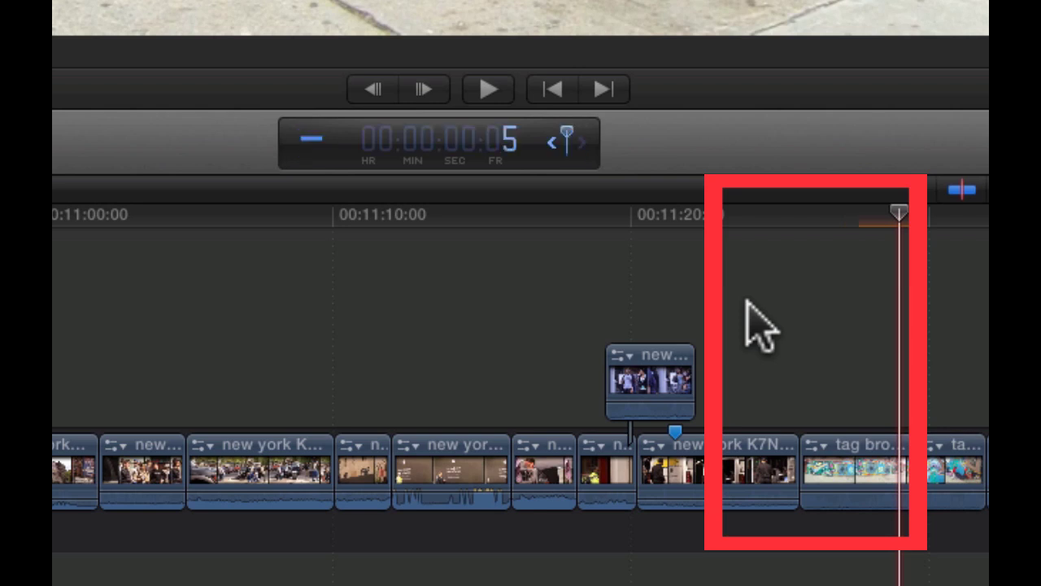
pyautogui.write('00')
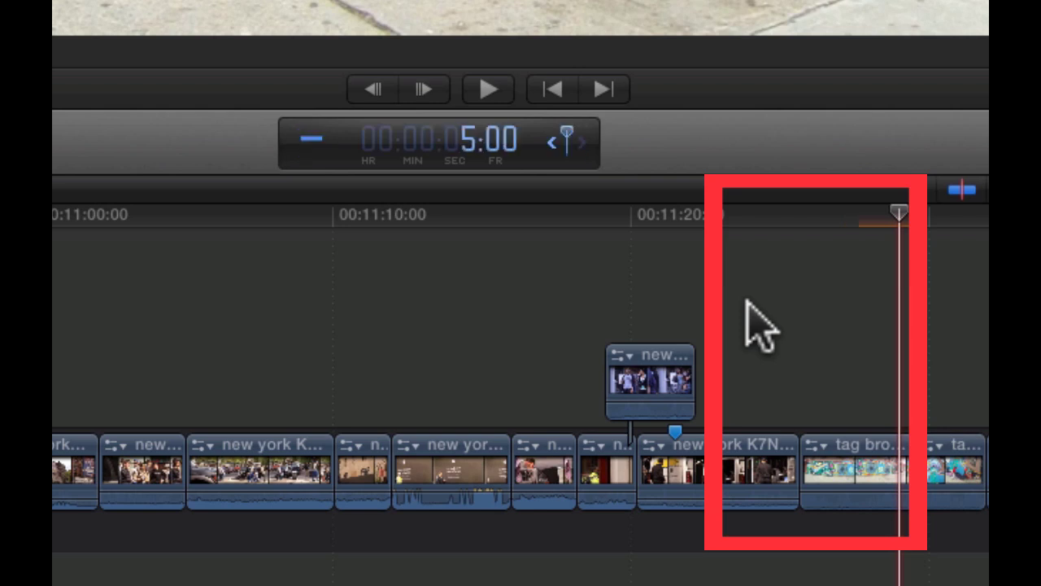
pyautogui.press('Return')
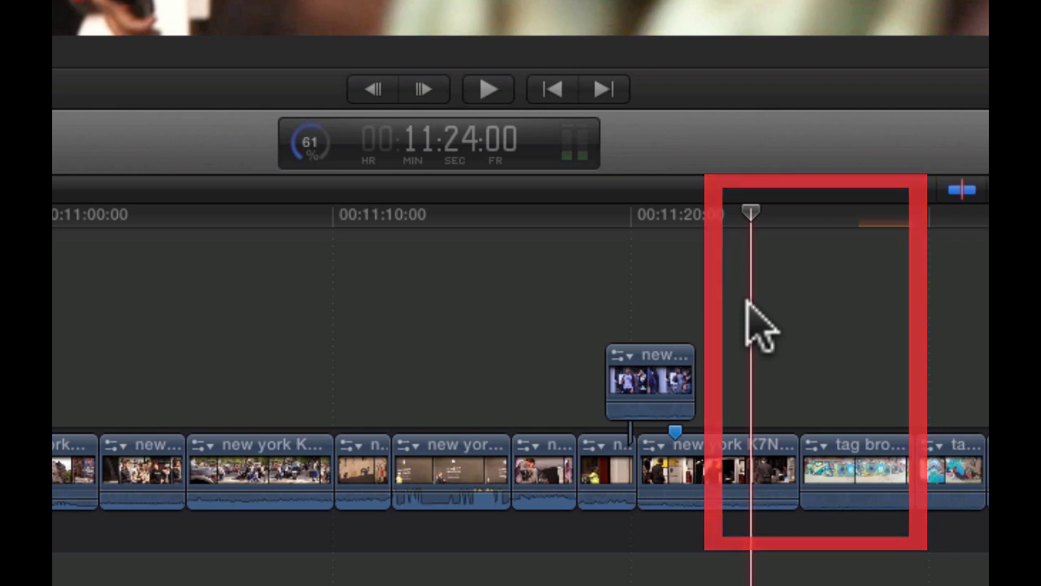
# Shift the selected storyline clip new york K7N°3-1-90 forward in time by 3:00, and undo the move to remove the gap.
pyautogui.click(747, 472)
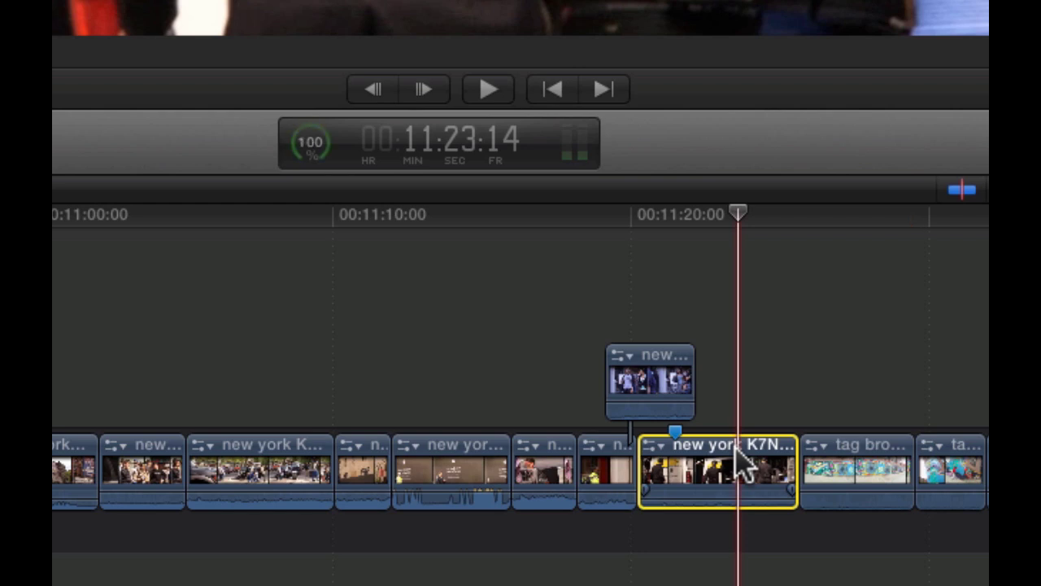
pyautogui.press('+')
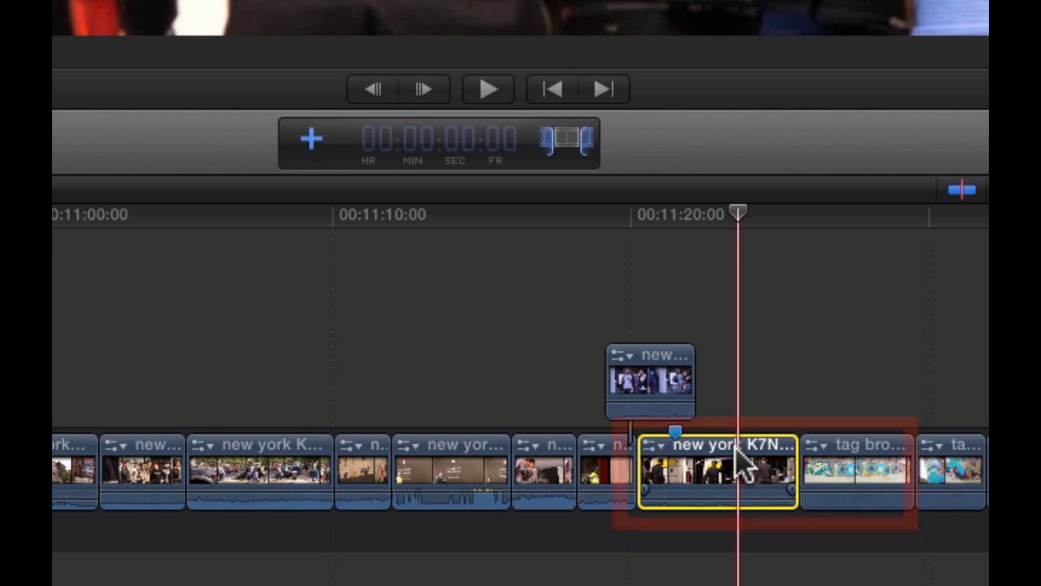
pyautogui.write('3.')
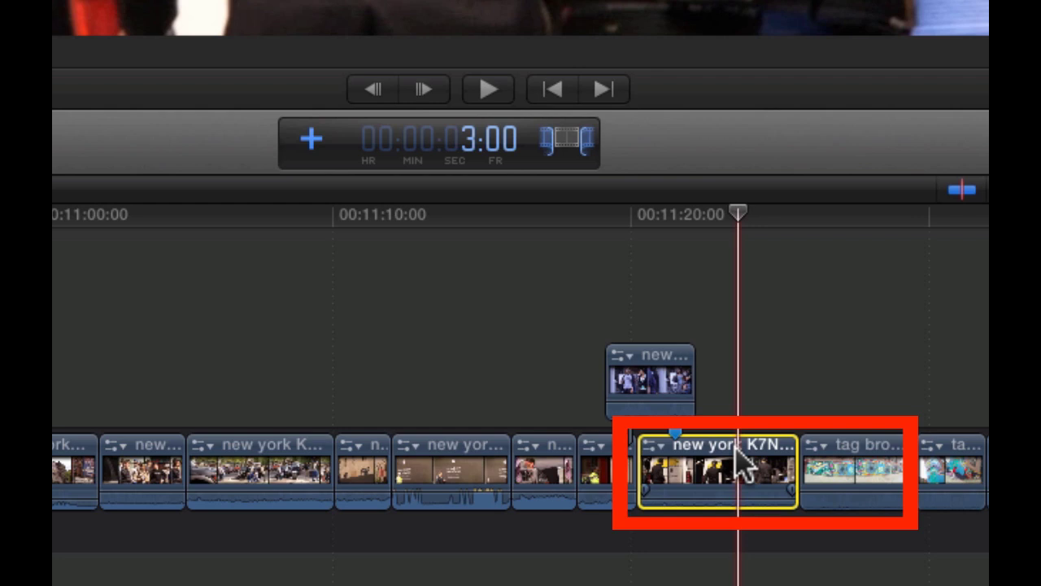
pyautogui.press('Return')
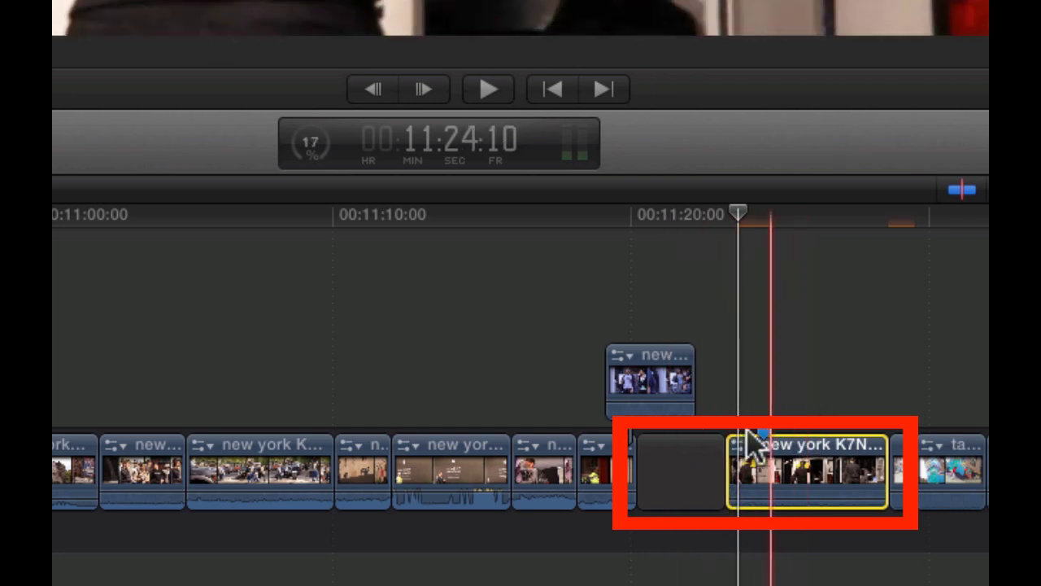
pyautogui.hscroll(-1, 672, 462)
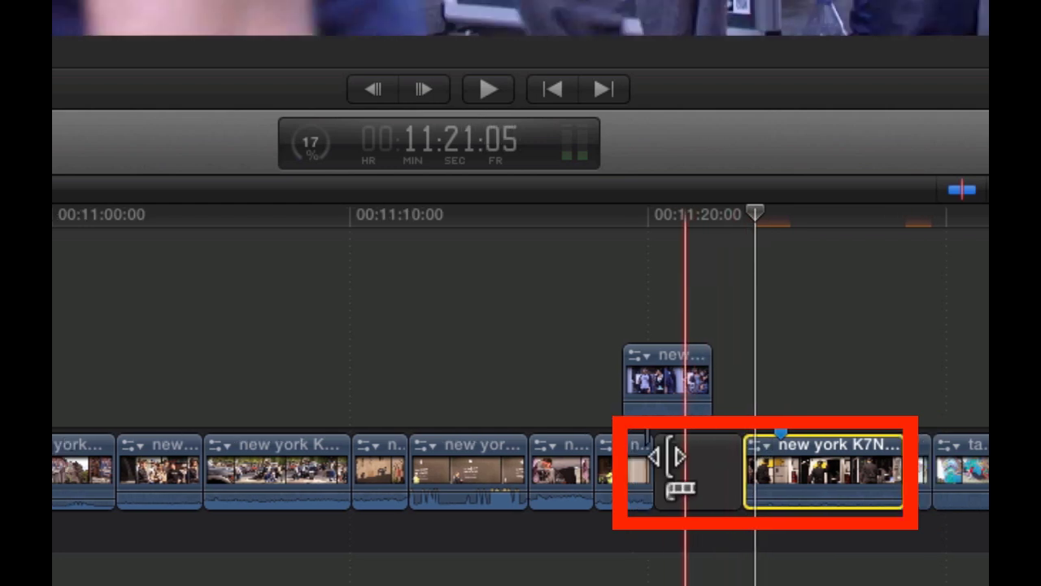
pyautogui.click(671, 462)
pyautogui.press('Delete')
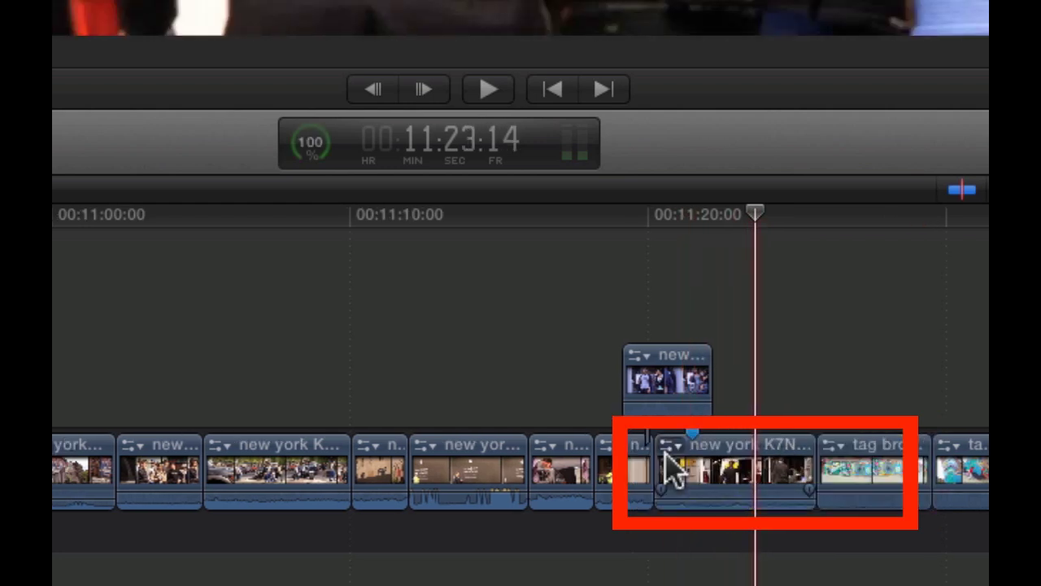
# Shift the storyline clip new york K7N°3-1-90 backward in time by 1:00 using a negative timecode offset.
pyautogui.click(767, 468)
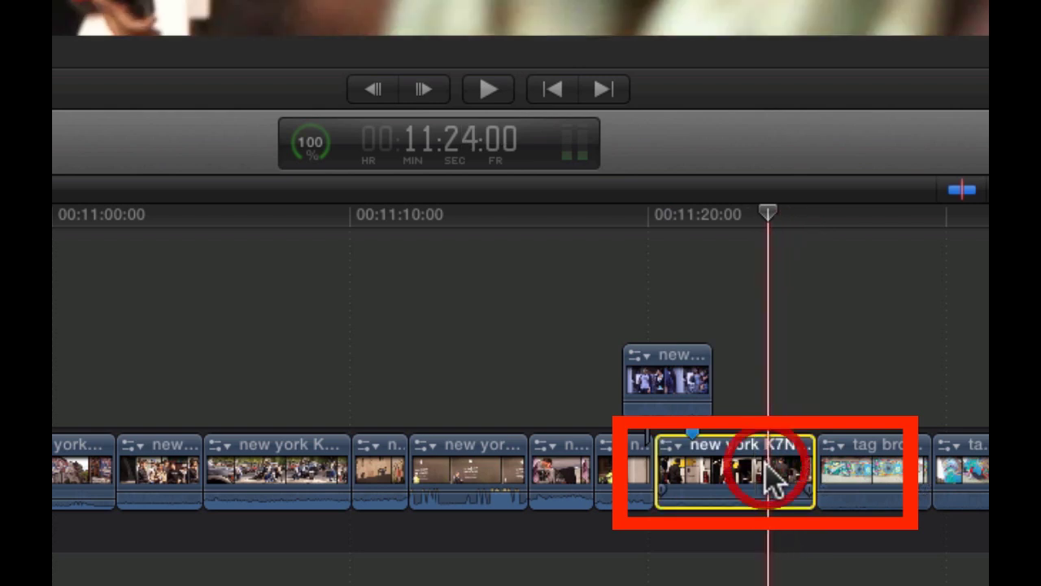
pyautogui.press('-')
pyautogui.write('1:')
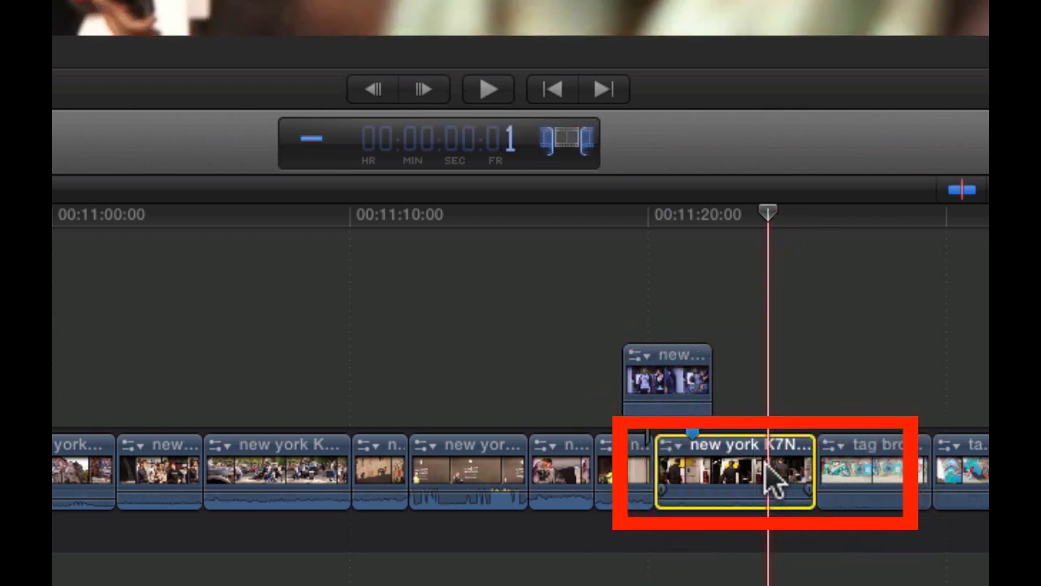
pyautogui.write('00')
pyautogui.press('Return')
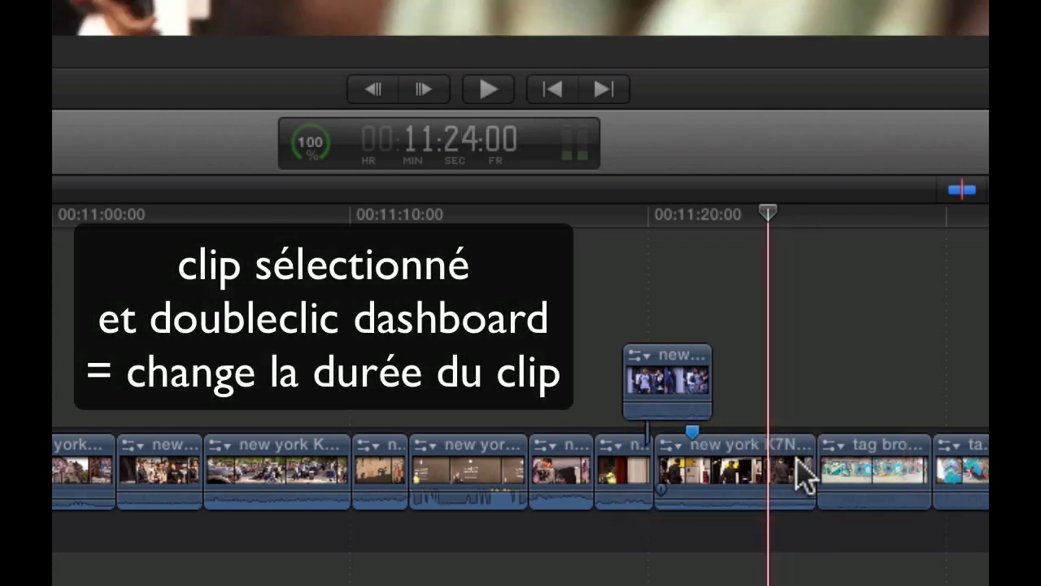
# Extend the duration of the storyline clip new york K7N°3-1-90 by 1:00 through numeric duration entry.
pyautogui.click(734, 477)
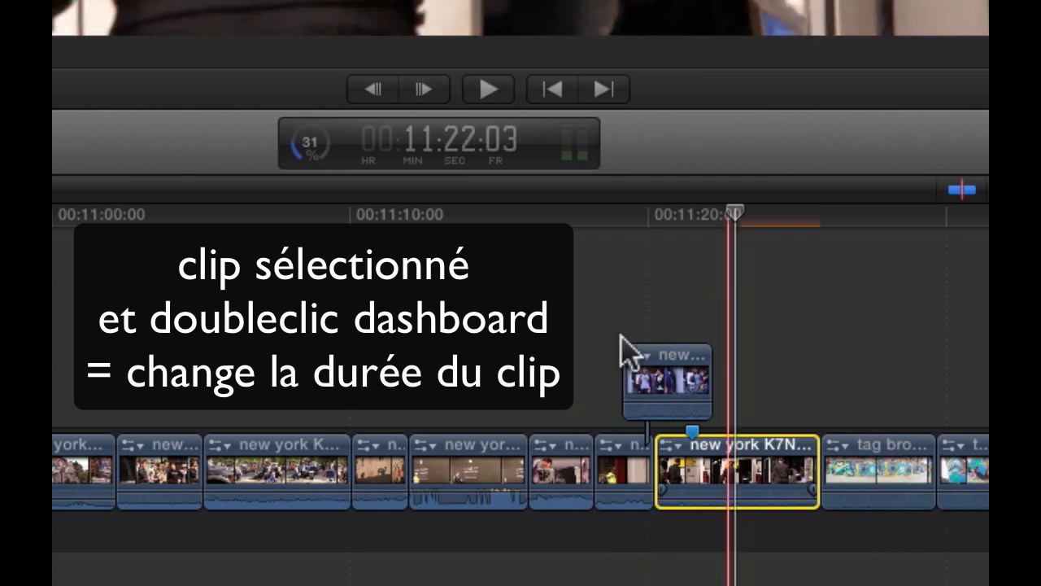
pyautogui.doubleClick(466, 148)
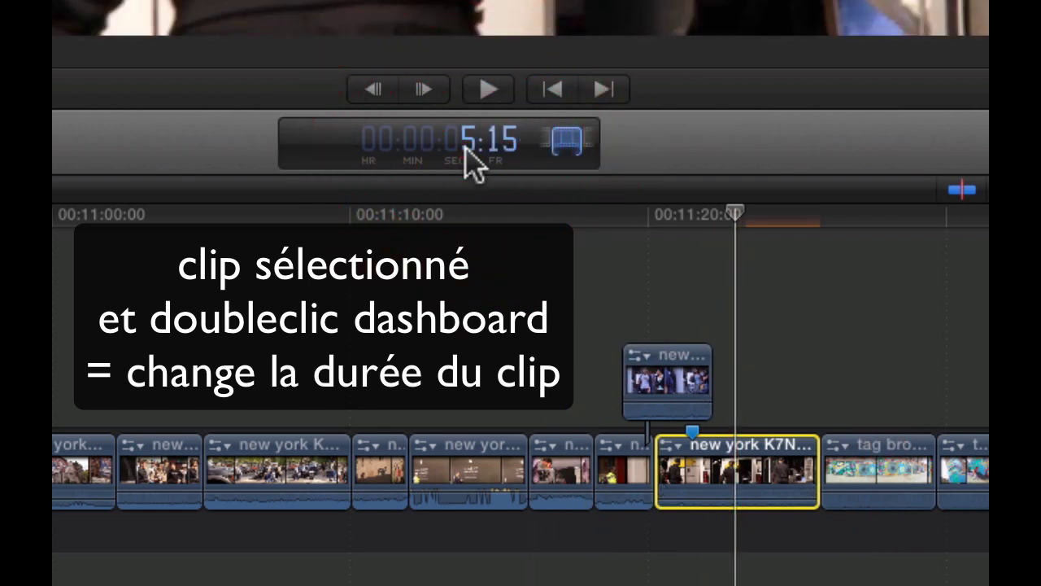
pyautogui.write('+ 100')
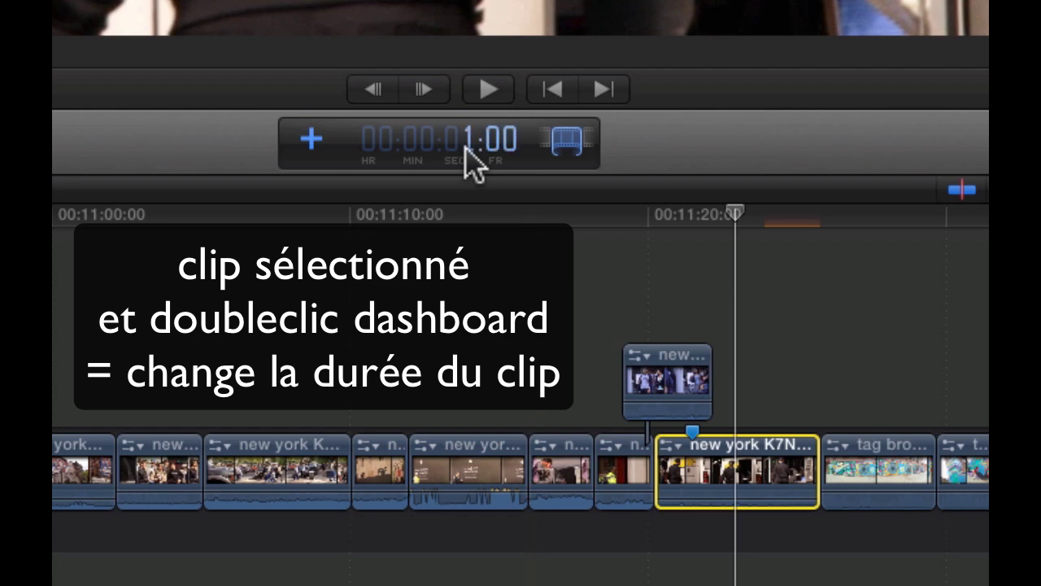
pyautogui.press('Return')
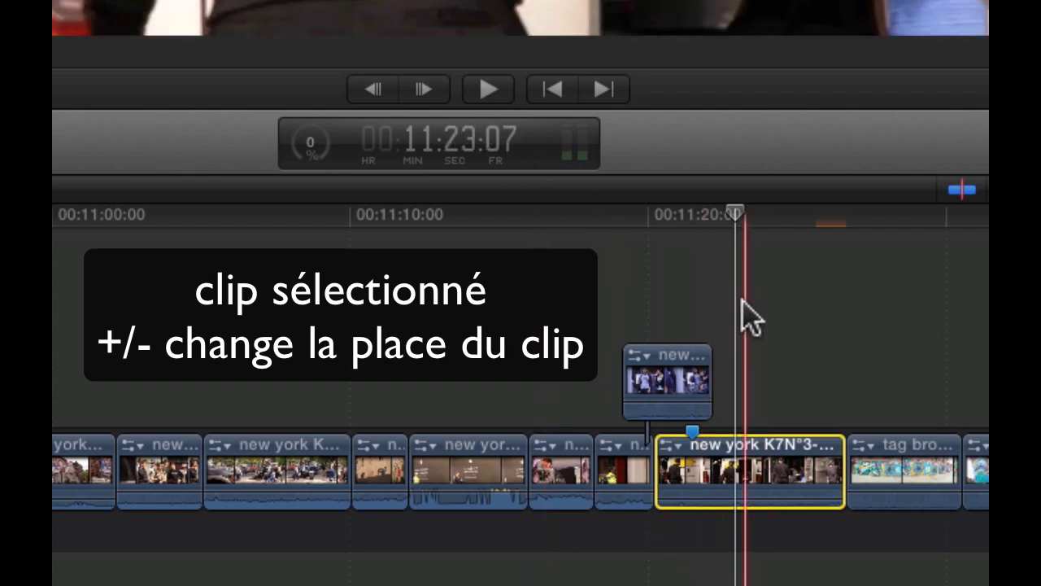
# Shift the lengthened clip new york K7N°3-1-90 backward in time by 1:00, and return it with a +1:00 offset.
pyautogui.press('-')
pyautogui.write('1')
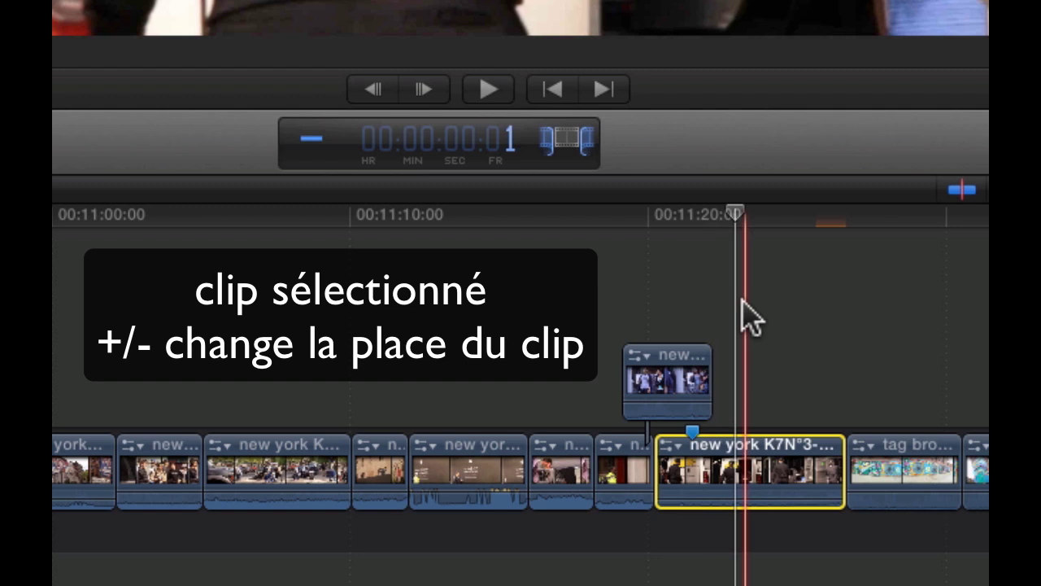
pyautogui.write(':00')
pyautogui.press('Return')
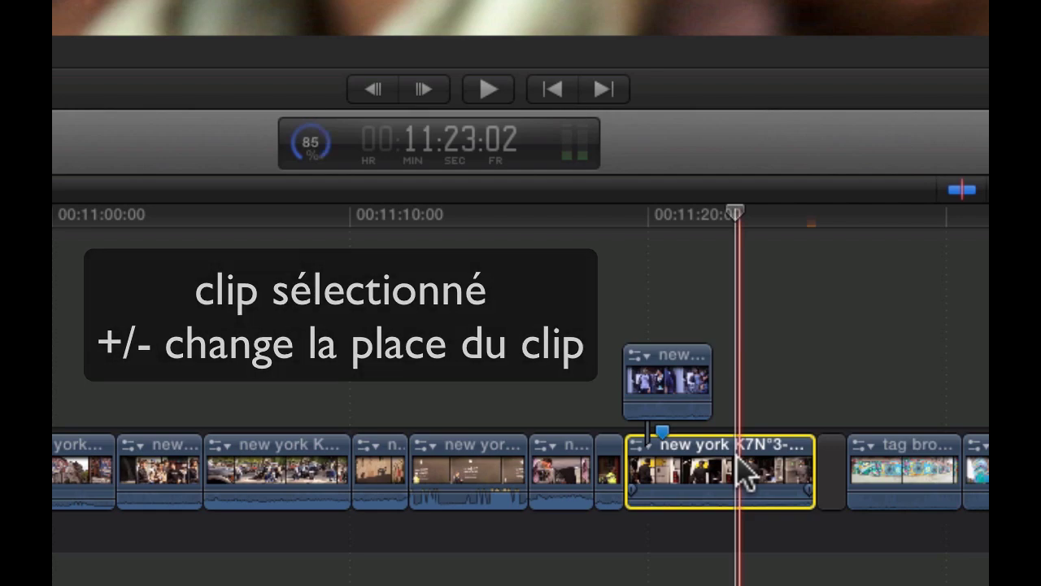
pyautogui.write('+1.')
pyautogui.press('Return')
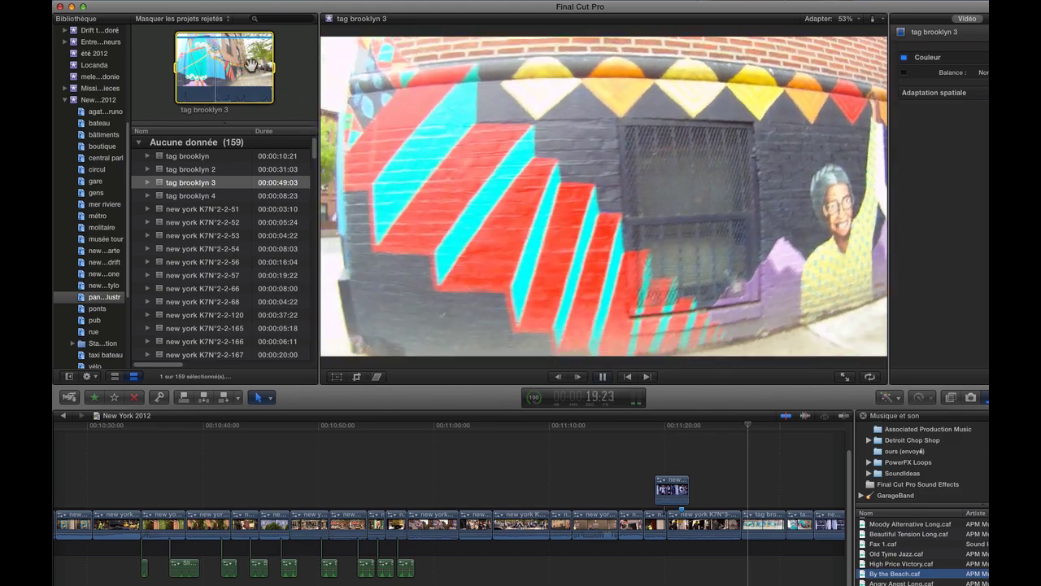
# Stop playback and reposition the playhead at several timeline points, including 11:06:23, 11:14:11 and 11:24:06, without selecting any clip.
pyautogui.press('space')
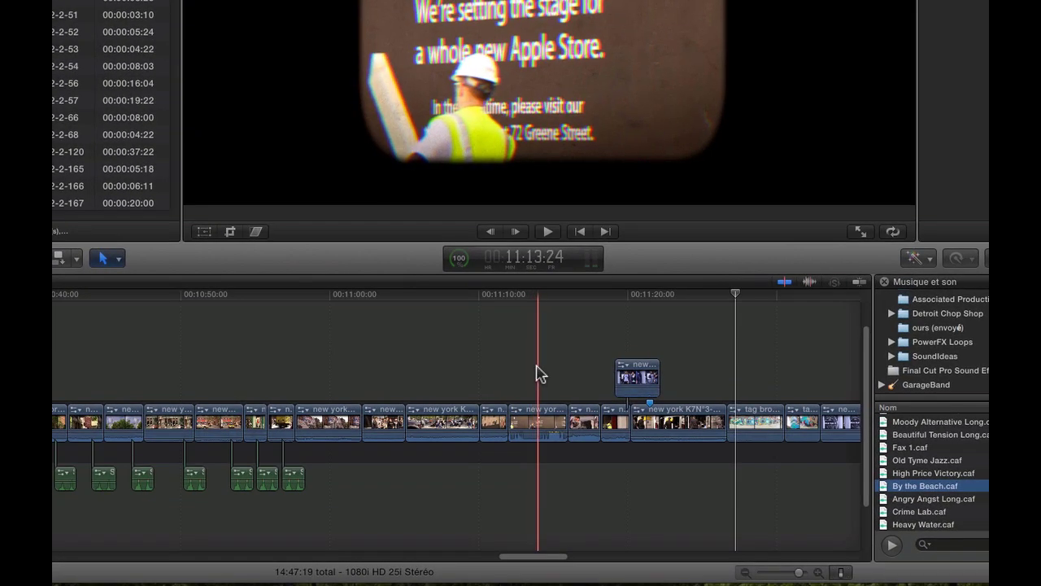
pyautogui.click(537, 370)
pyautogui.click(435, 365)
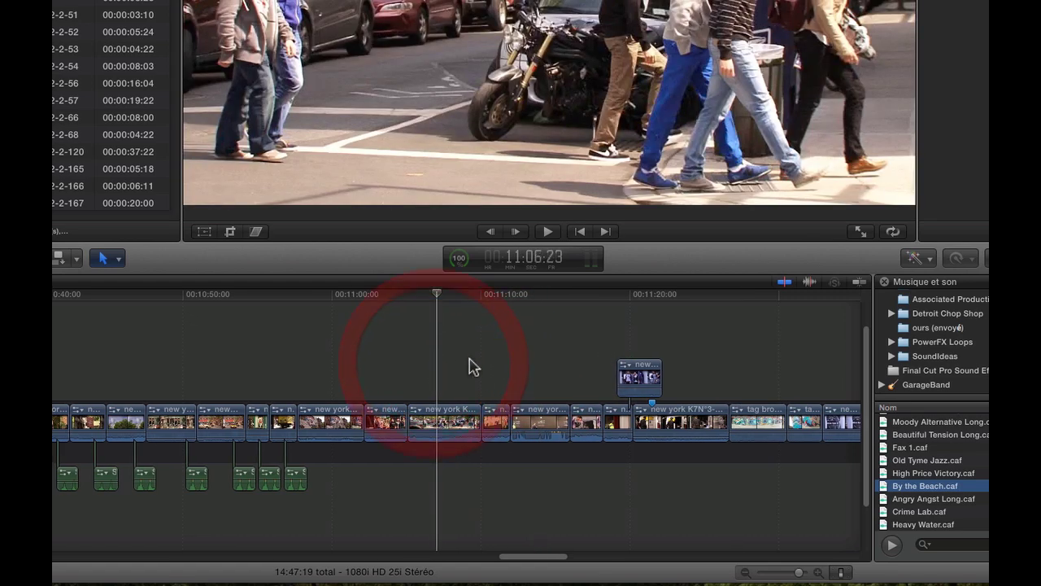
pyautogui.click(697, 354)
pyautogui.click(547, 354)
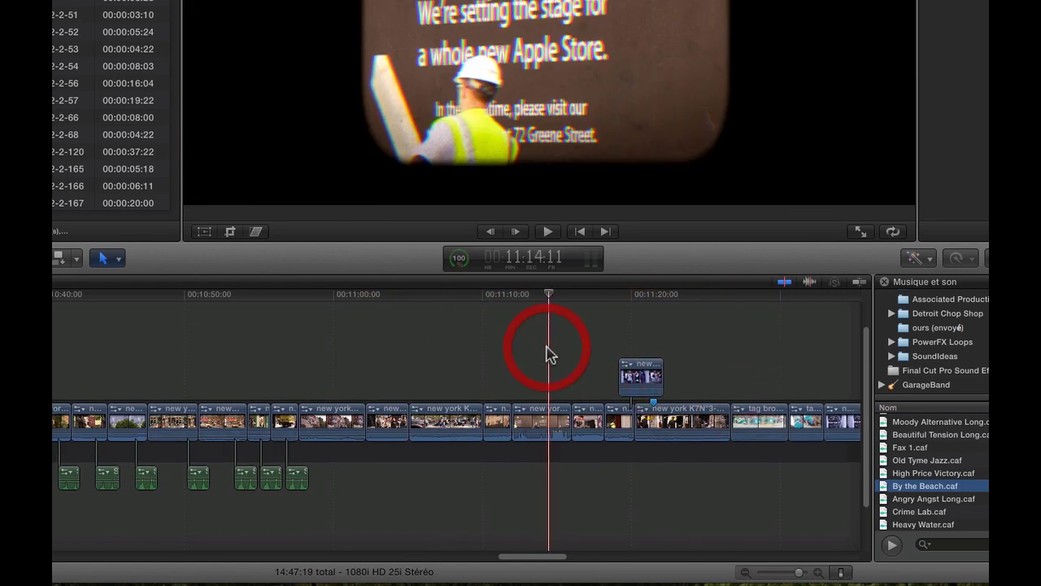
pyautogui.hscroll(-1, 547, 347)
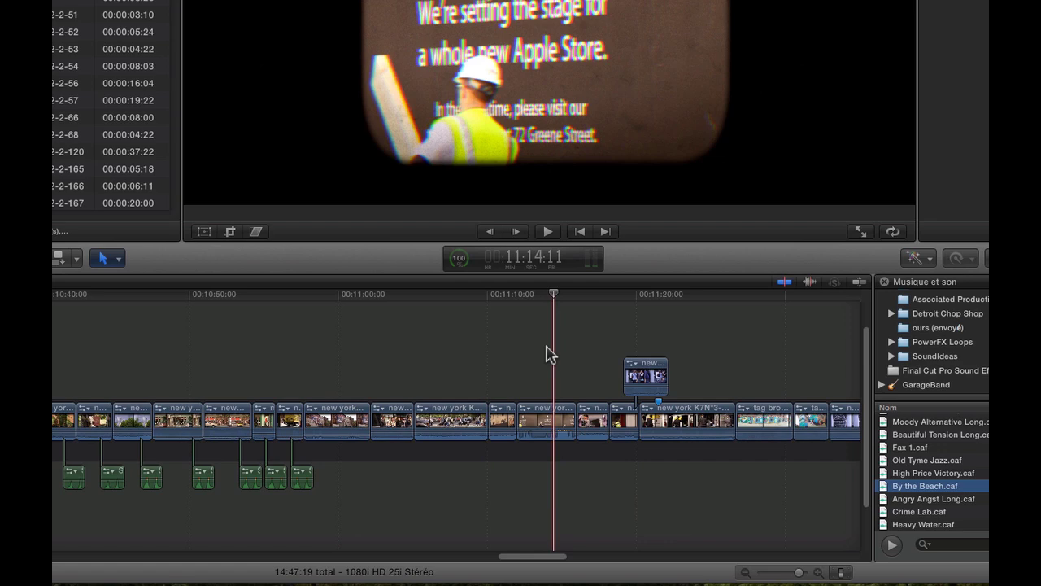
pyautogui.click(697, 337)
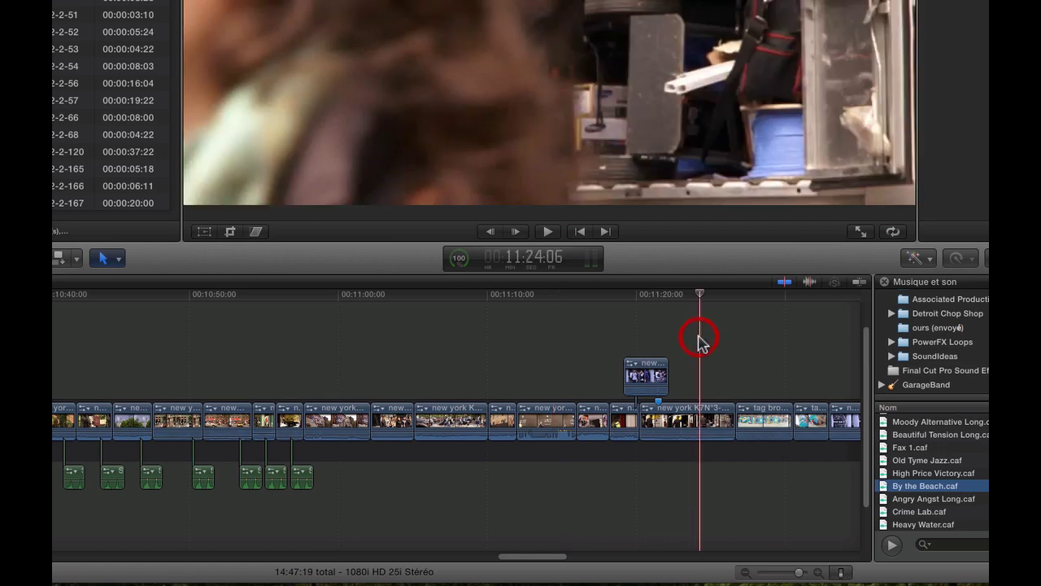
pyautogui.click(558, 350)
# Select individual new york clips in the storyline, clear the selection once in between, and finish by selecting the tag brooklyn clip.
pyautogui.click(445, 421)
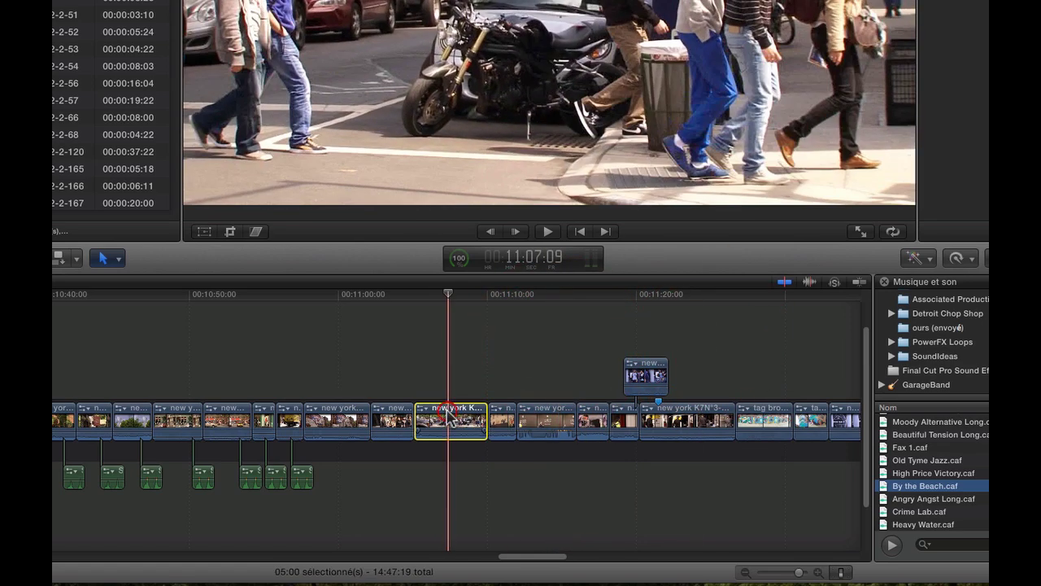
pyautogui.click(559, 417)
pyautogui.click(620, 335)
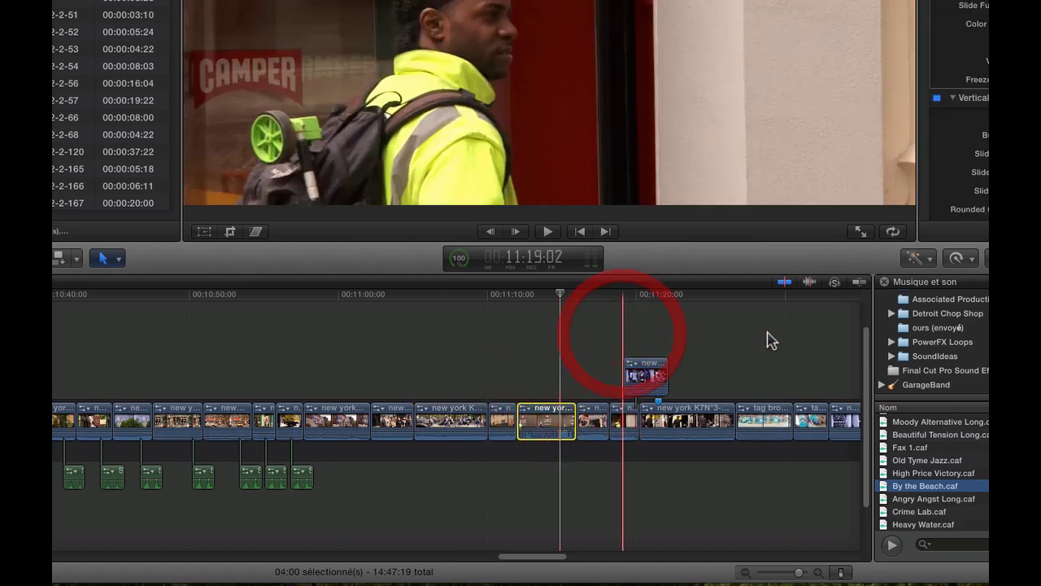
pyautogui.click(768, 335)
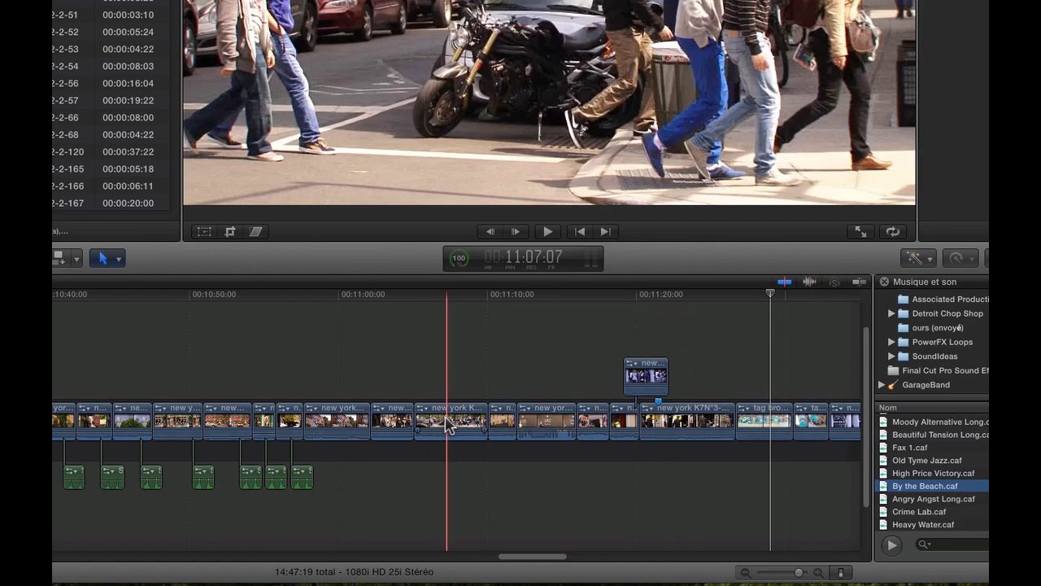
pyautogui.click(450, 419)
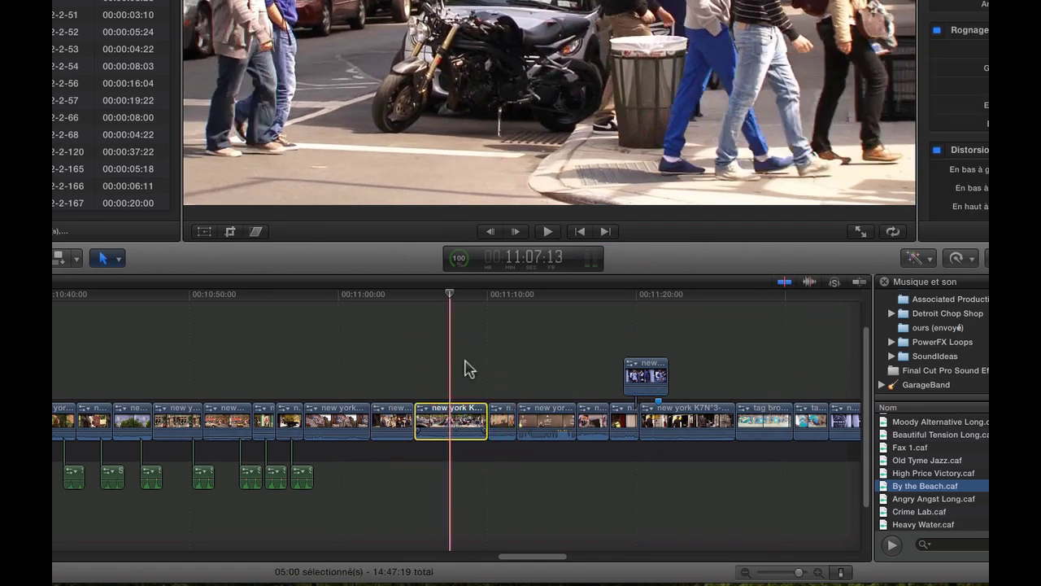
pyautogui.click(546, 418)
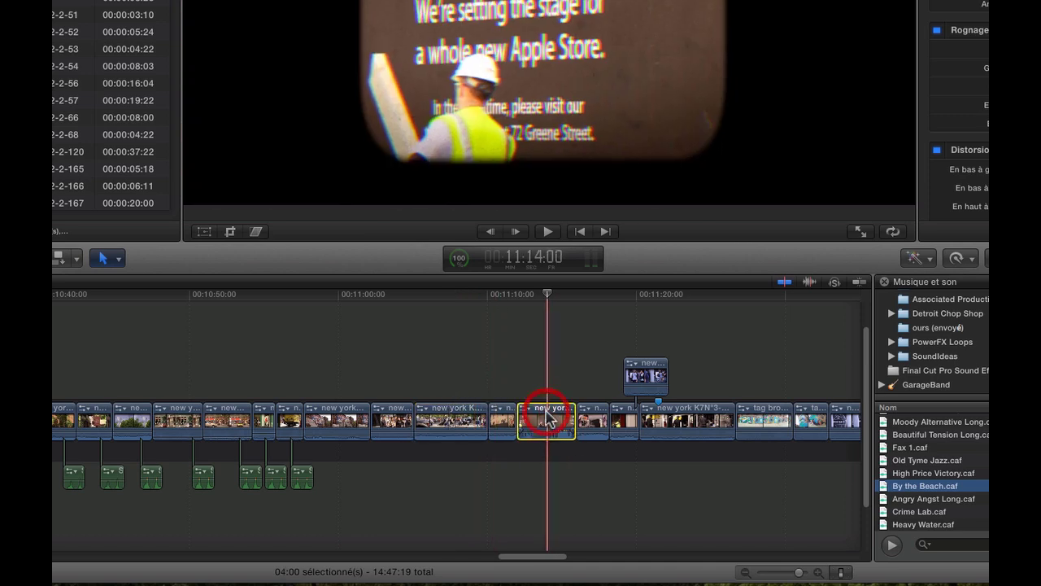
pyautogui.click(758, 419)
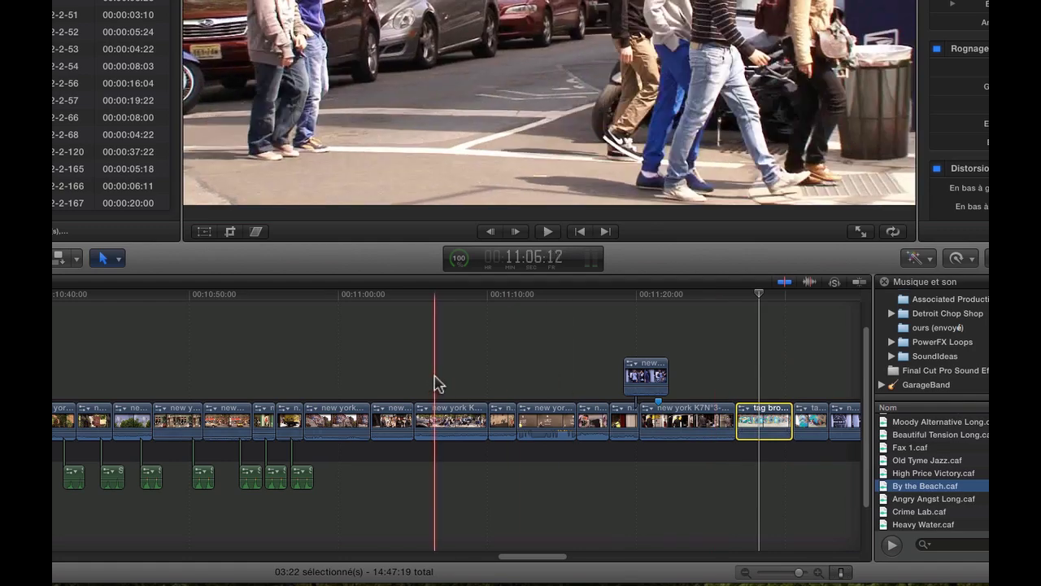
# Select the tag brooklyn clip with and without moving the playhead, and select a new york clip while leaving the playhead in place.
pyautogui.click(449, 379)
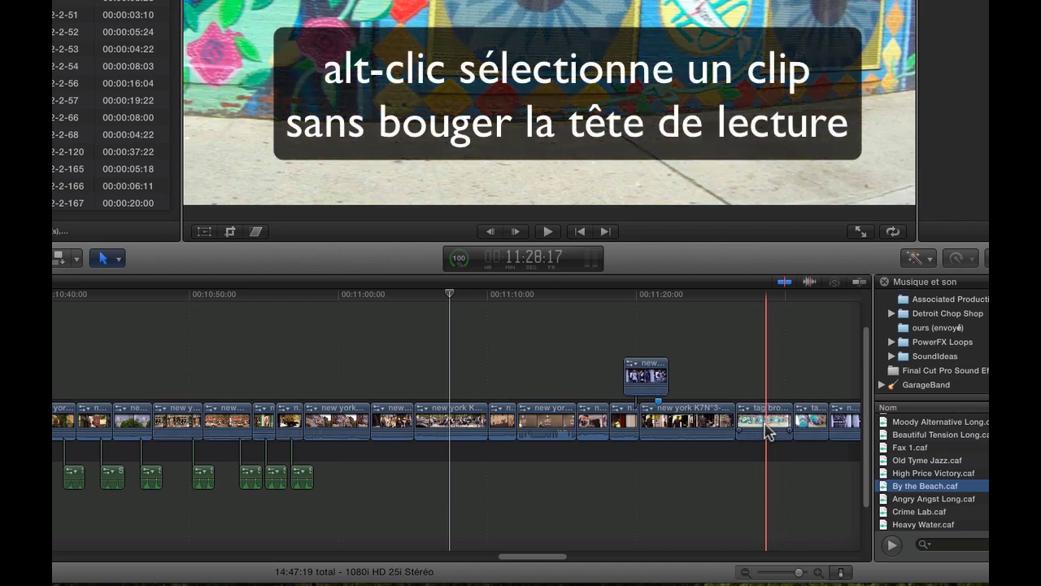
pyautogui.keyDown('alt'); pyautogui.click(766, 430); pyautogui.keyUp('alt')
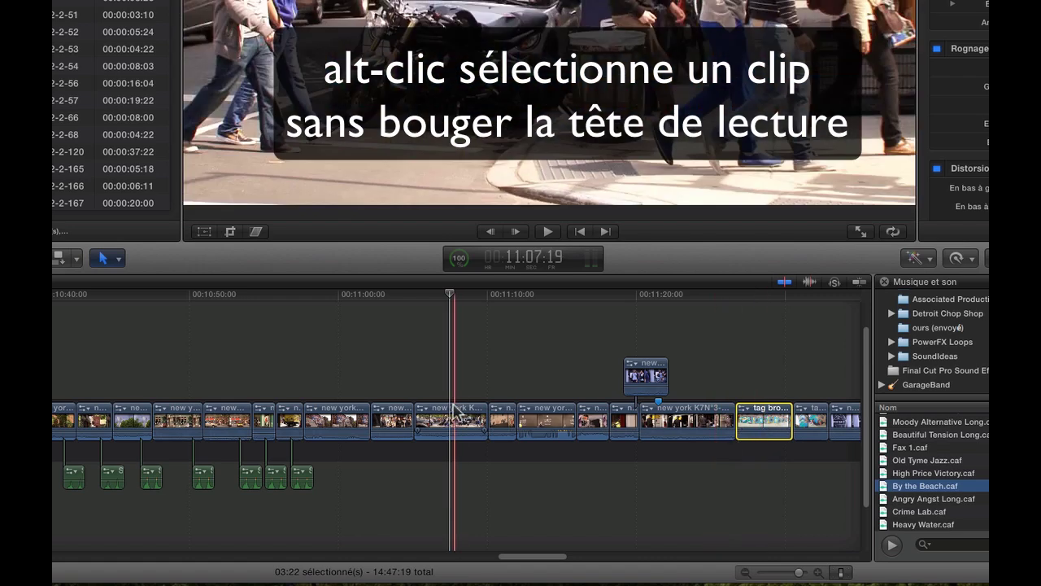
pyautogui.click(781, 379)
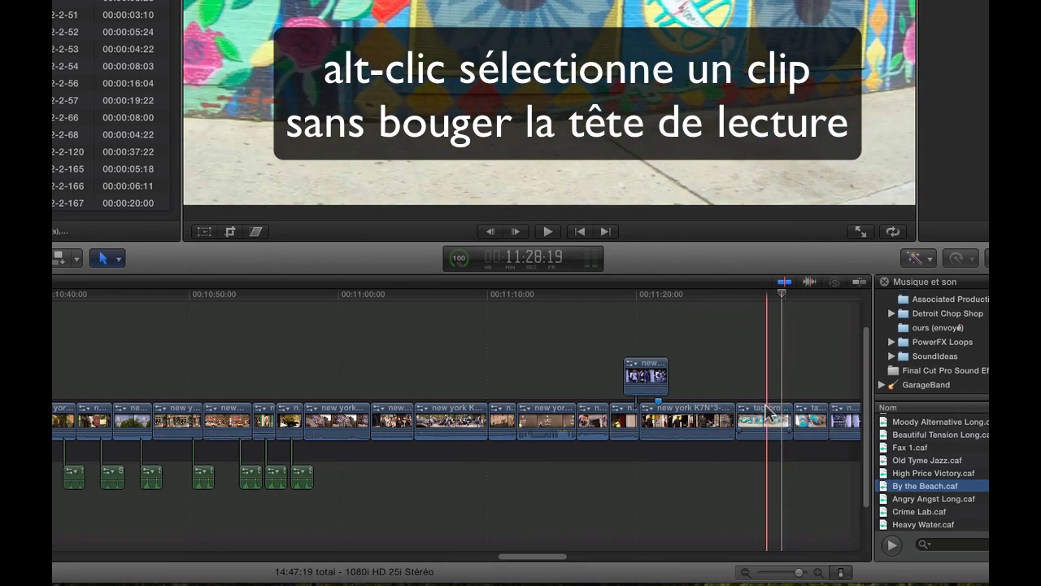
pyautogui.click(766, 415)
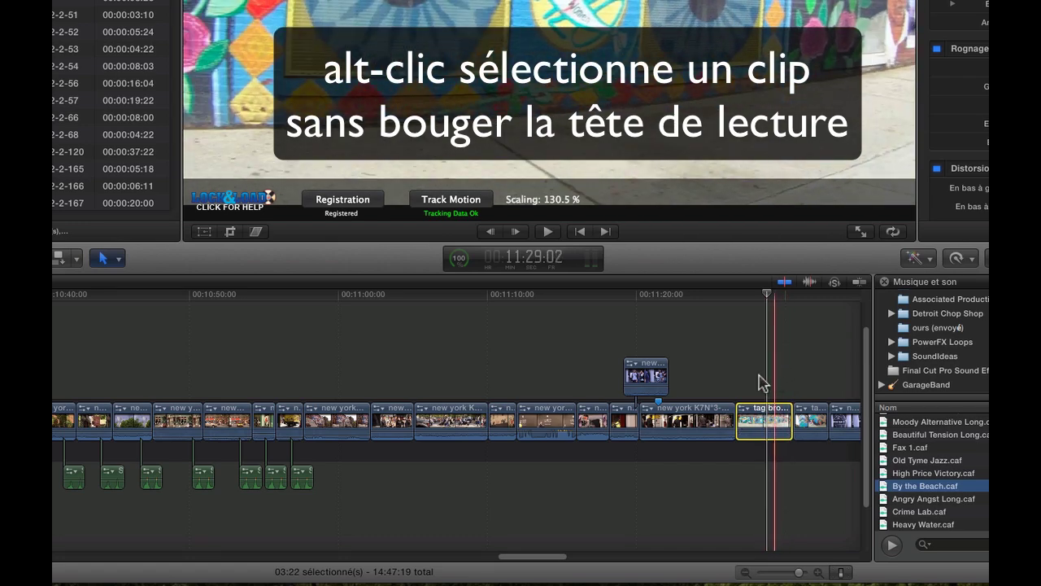
pyautogui.keyDown('alt'); pyautogui.click(455, 418); pyautogui.keyUp('alt')
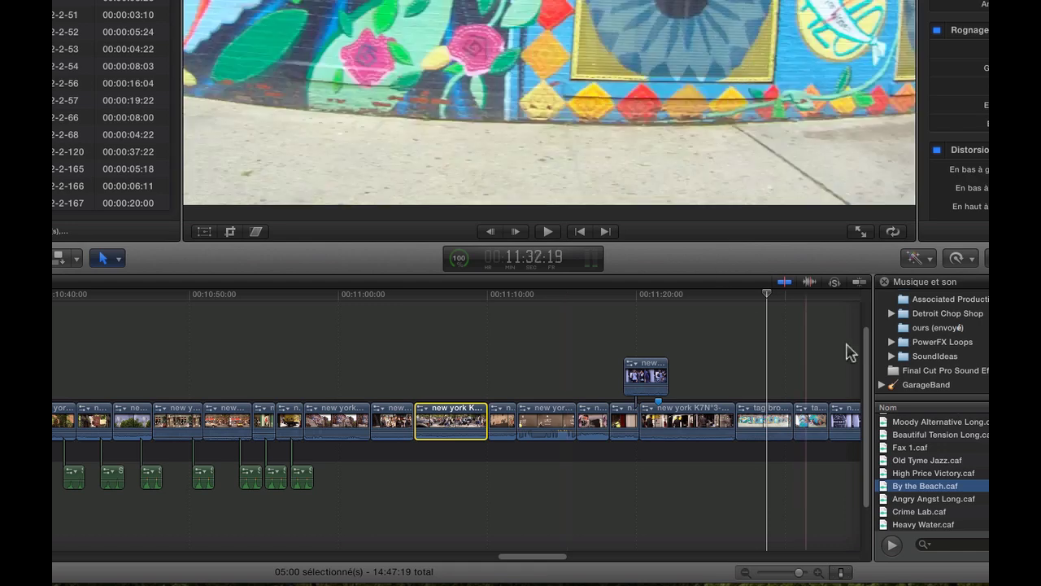
# Toggle timeline skimming, check the Survol display option, and turn on audio skimming.
pyautogui.click(785, 282)
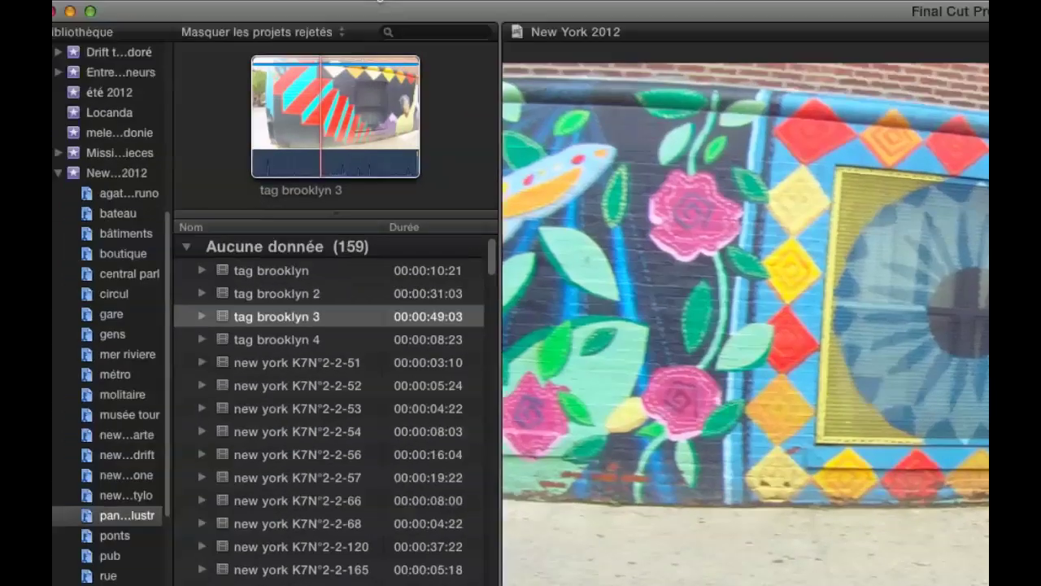
pyautogui.click(379, 10)
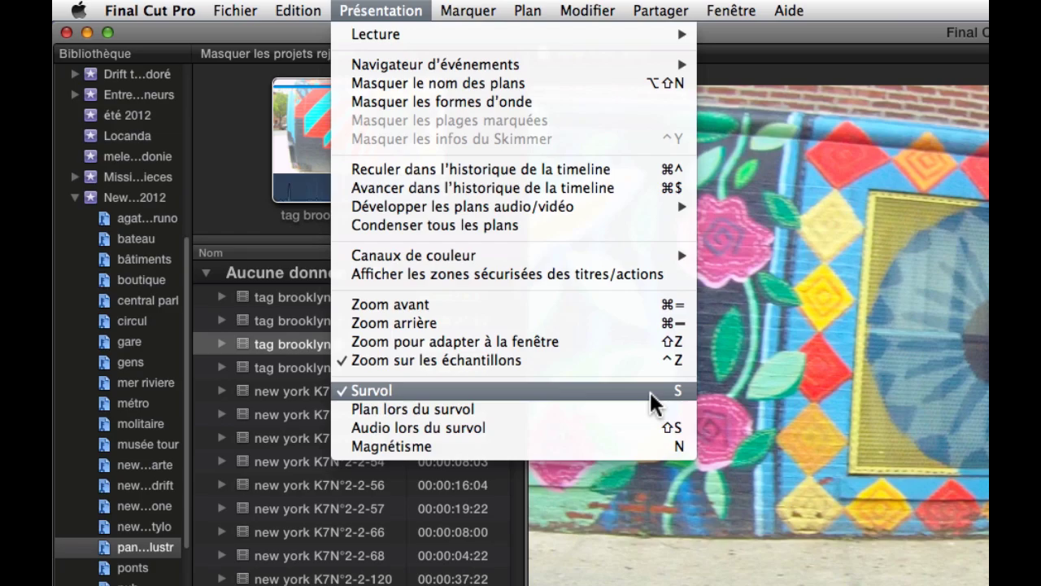
pyautogui.press('Escape')
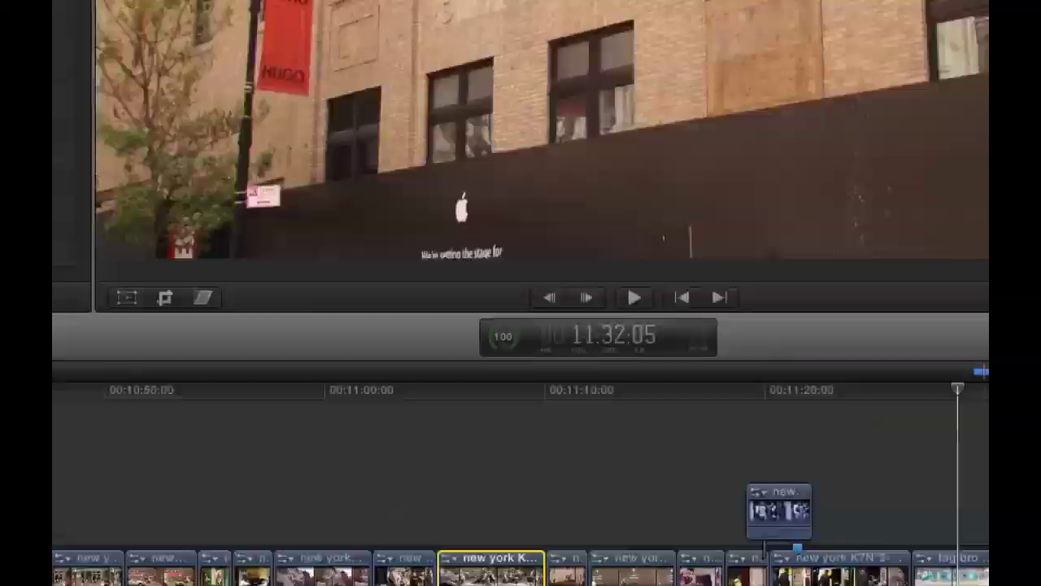
pyautogui.click(892, 239)
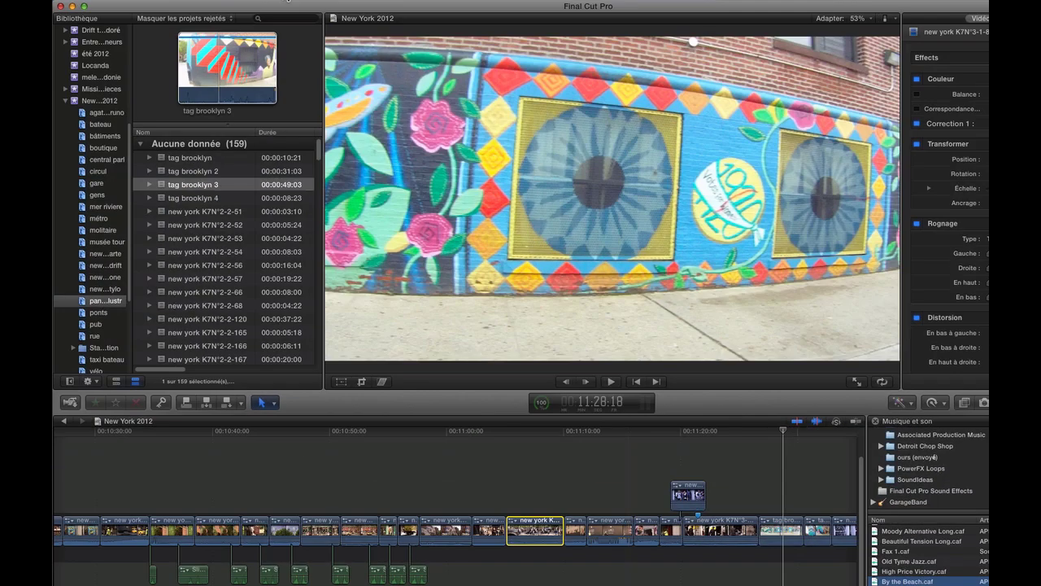
# Reposition the playhead in the browser clip tag brooklyn 3 and mark a range from about 15% to 40% of its length.
pyautogui.click(224, 69)
pyautogui.click(207, 76)
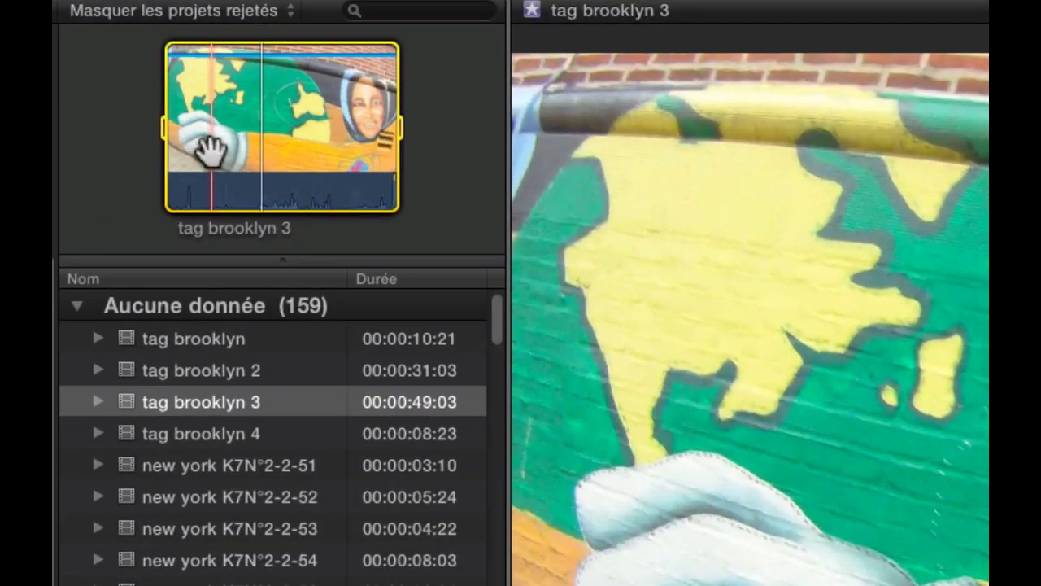
pyautogui.click(209, 147)
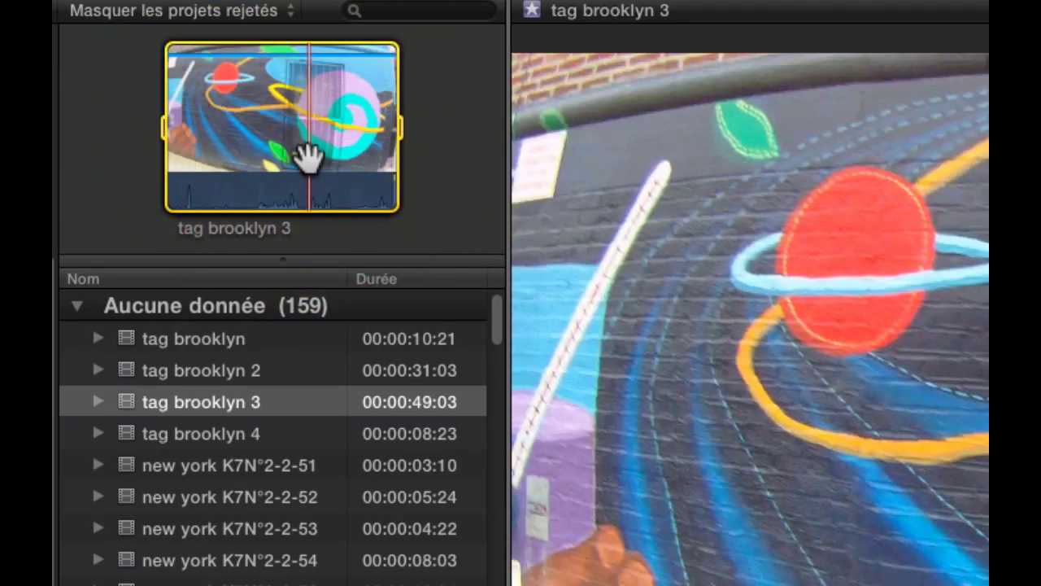
pyautogui.press('i')
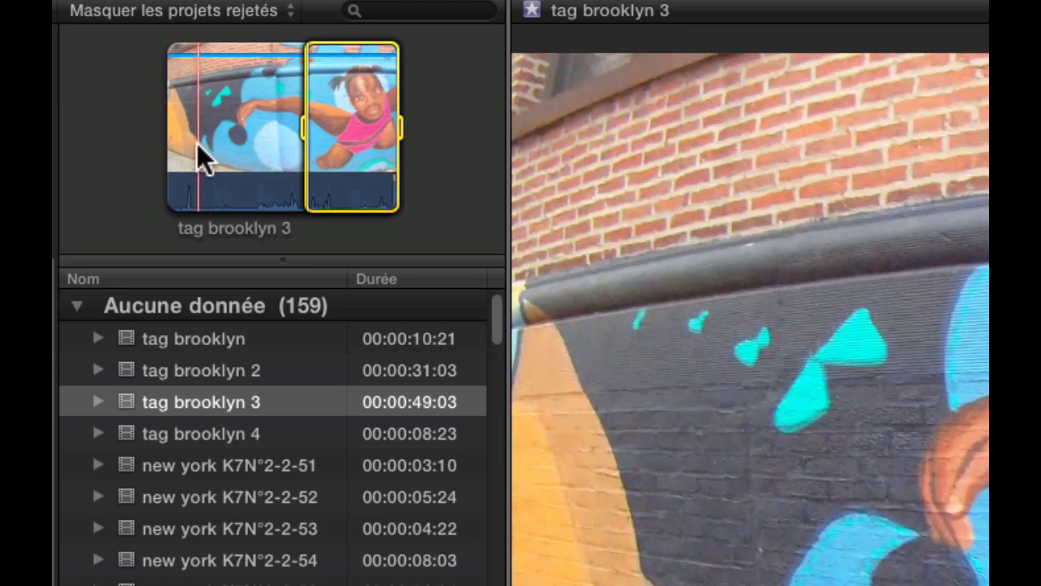
pyautogui.press('i')
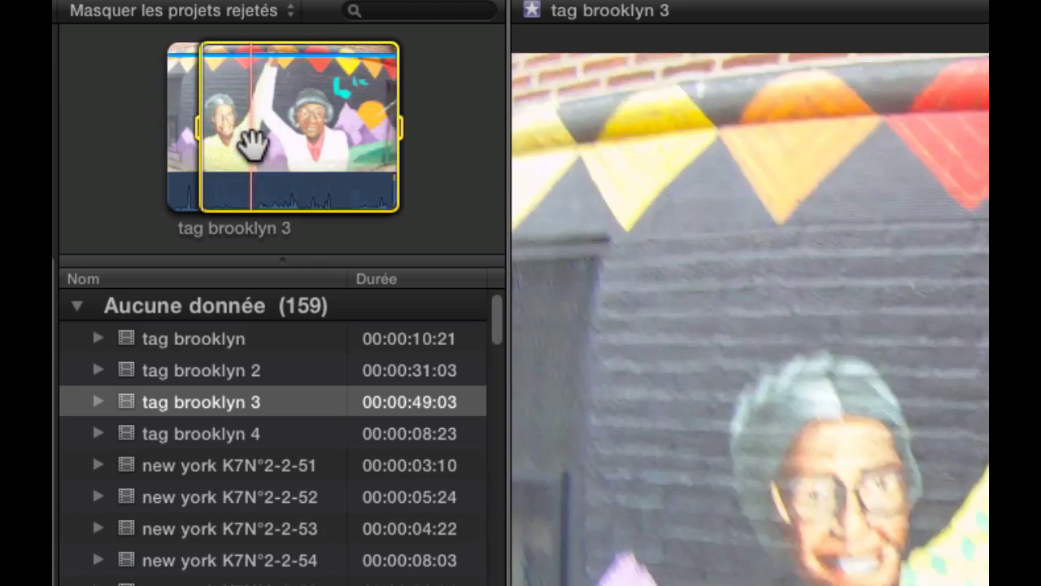
pyautogui.press('o')
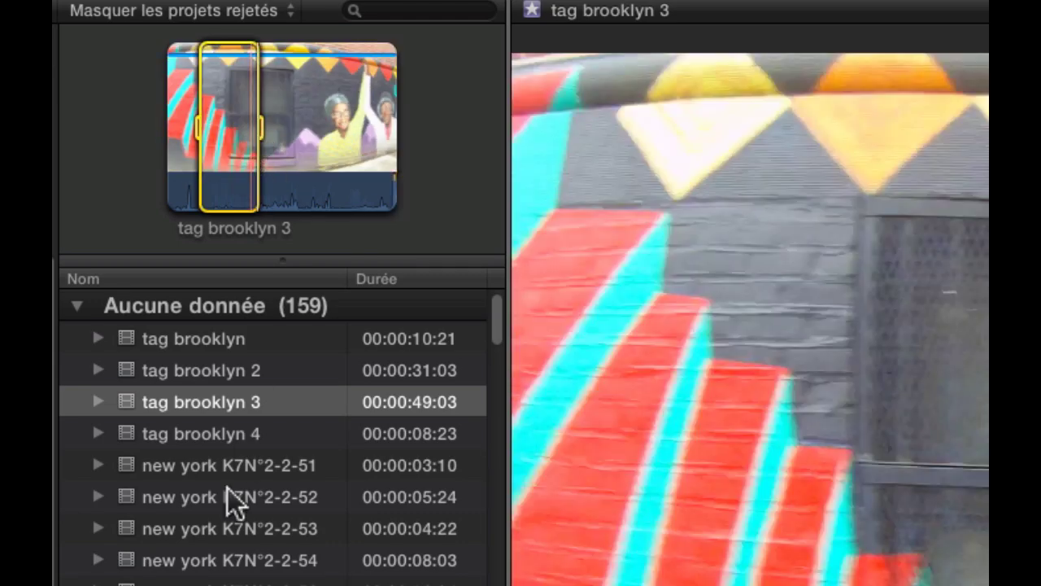
# Mark a range in the middle of browser clip new york K7N°2-2-53 and a 00:19 range within storyline clip new york K7N°3-1-90.
pyautogui.click(206, 533)
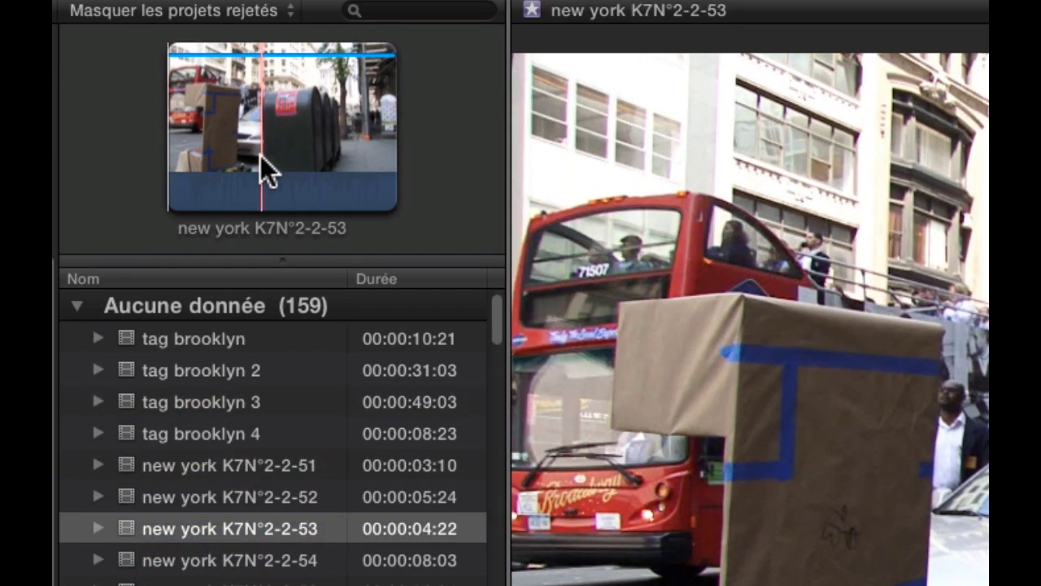
pyautogui.press('i')
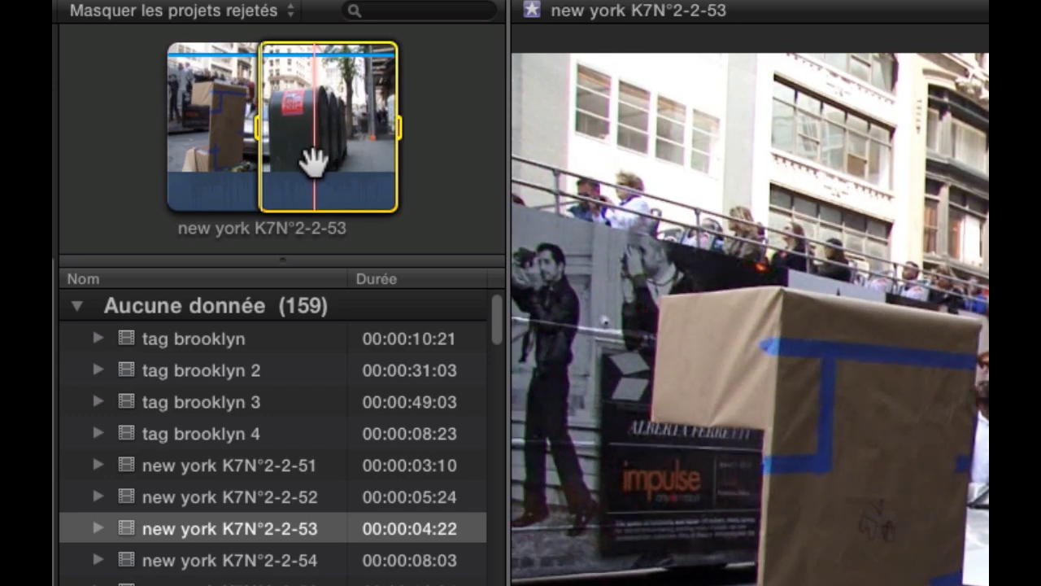
pyautogui.press('o')
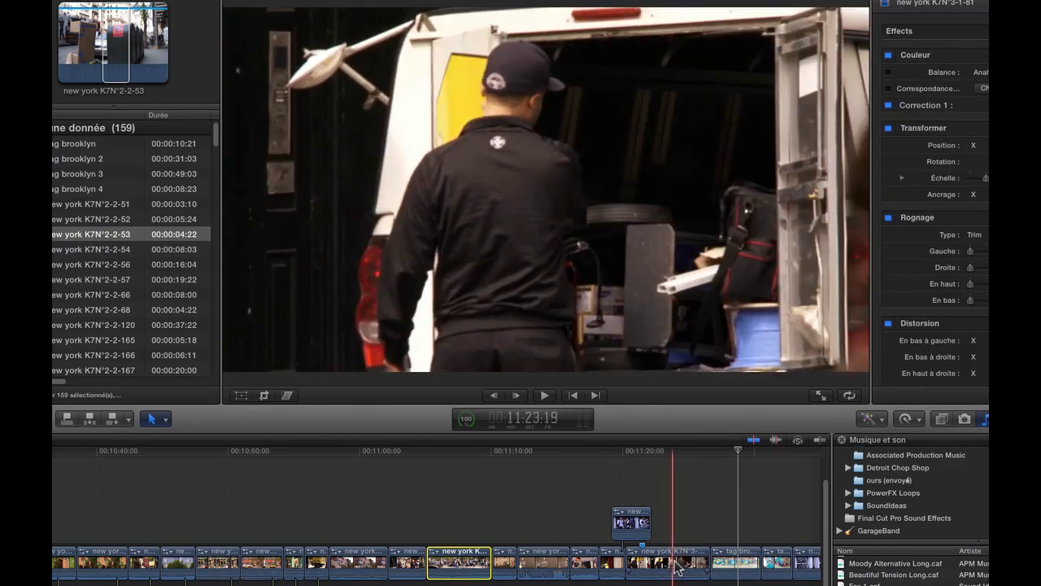
pyautogui.click(699, 562)
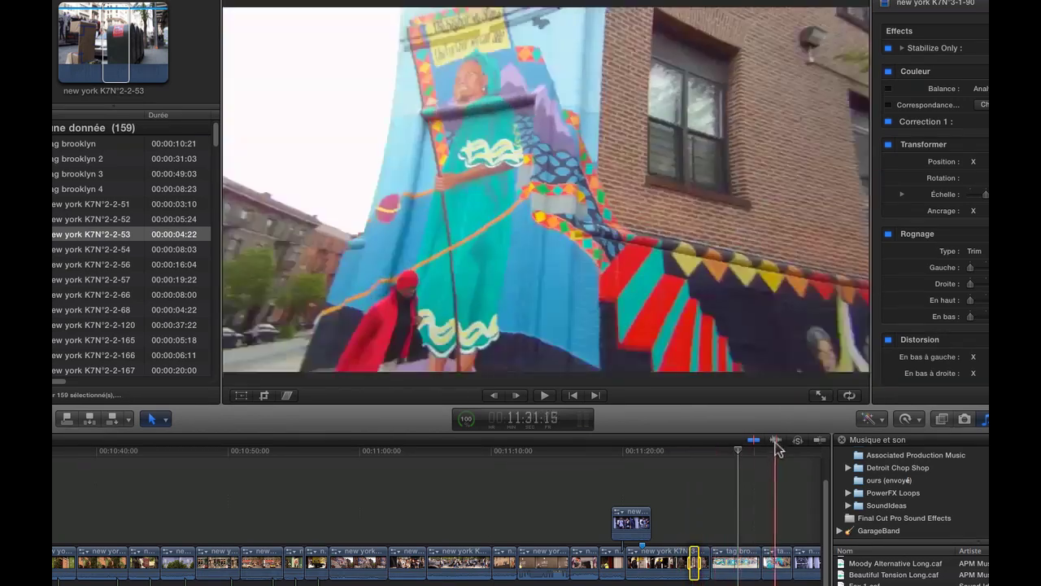
# Toggle audio skimming, show the skimmer info over browser clip new york K7N°2-2-53, and review the skimming display options.
pyautogui.click(775, 440)
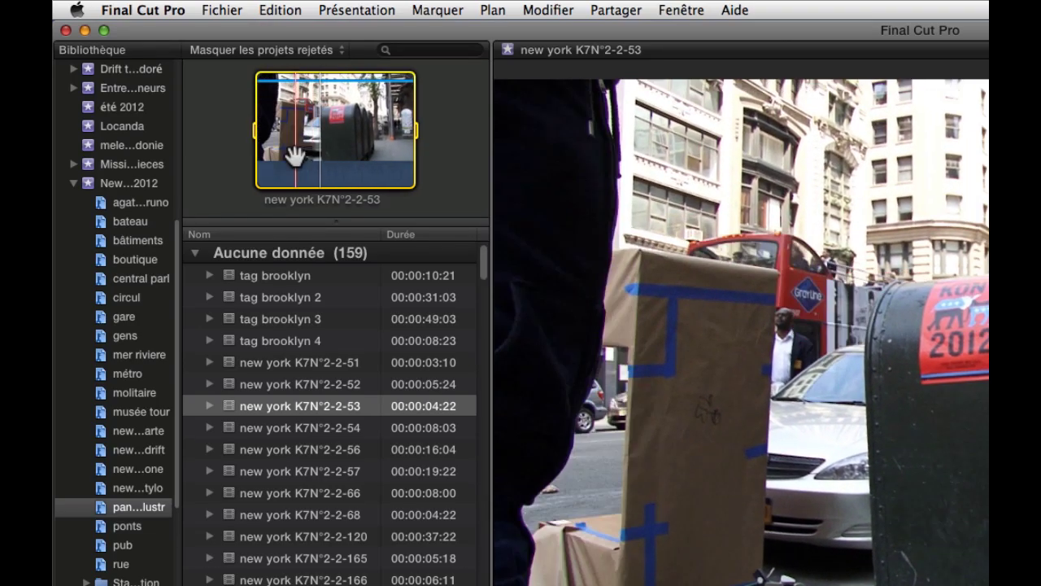
pyautogui.hotkey('ctrl', 'y')
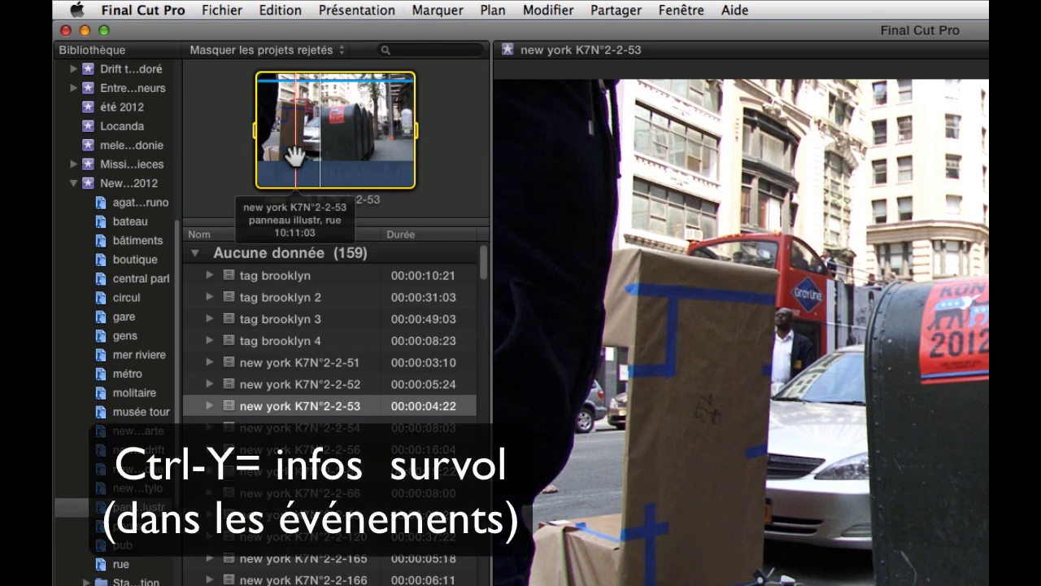
pyautogui.click(354, 10)
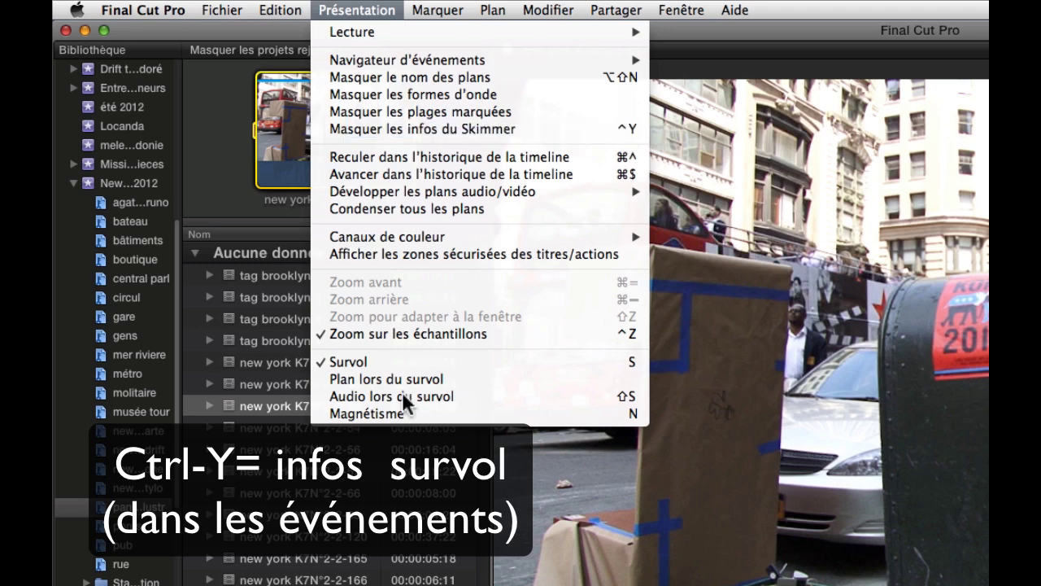
pyautogui.click(225, 192)
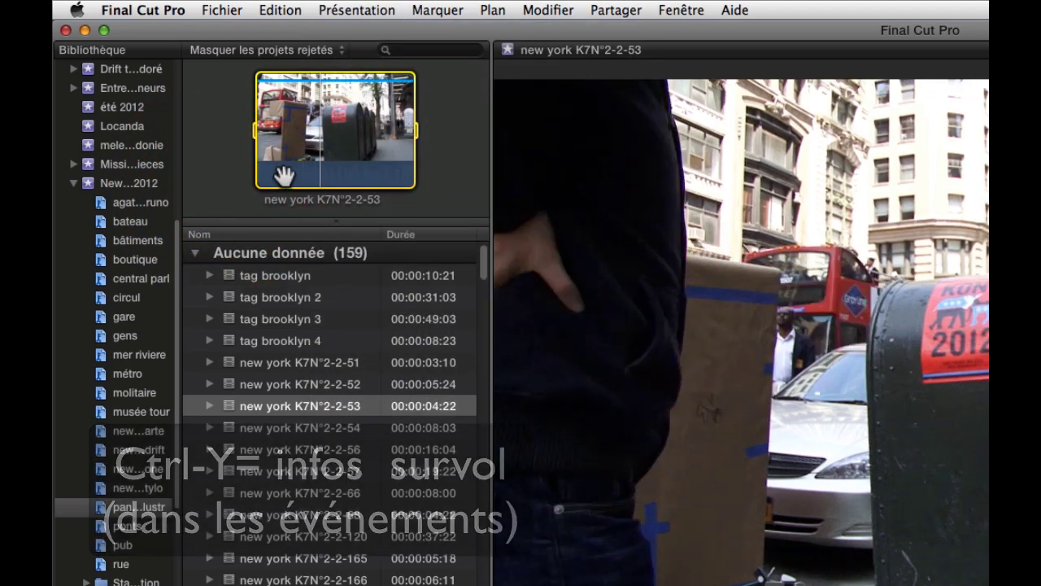
pyautogui.click(285, 173)
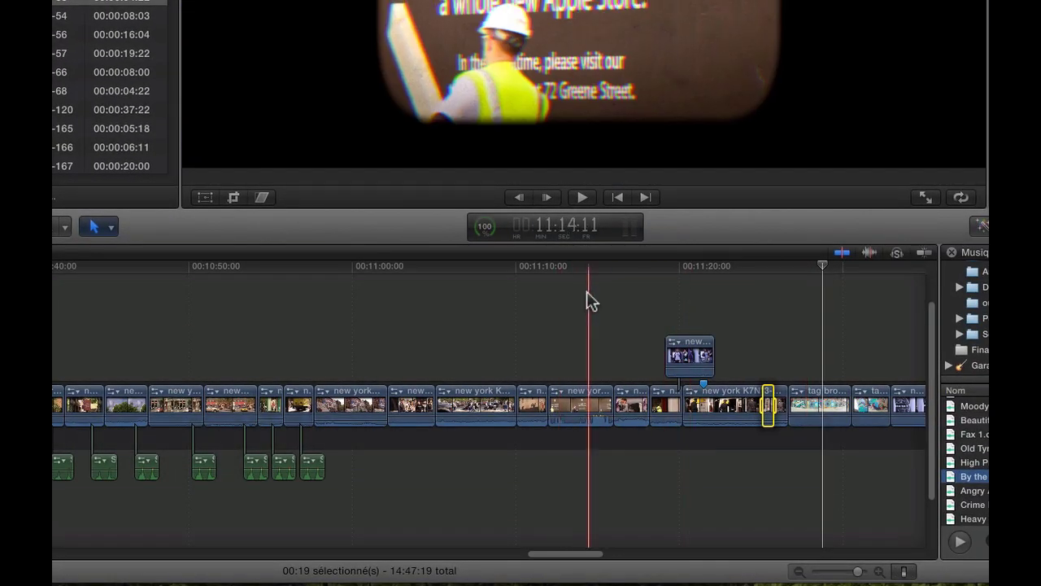
# Clear the timeline range and reposition the playhead at several empty points, including 11:14:11 and 11:04:12.
pyautogui.click(588, 298)
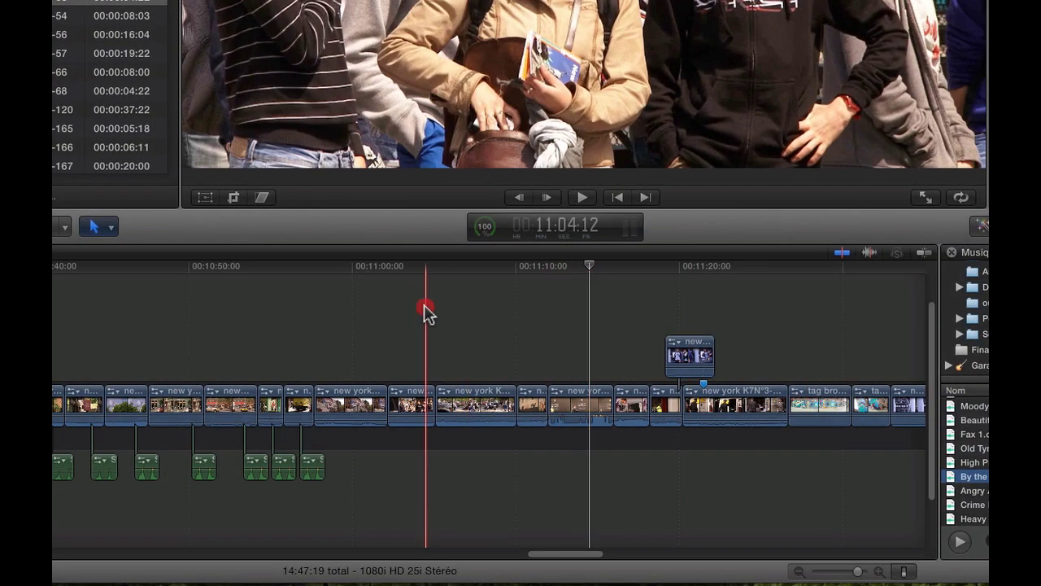
pyautogui.click(425, 308)
pyautogui.click(605, 299)
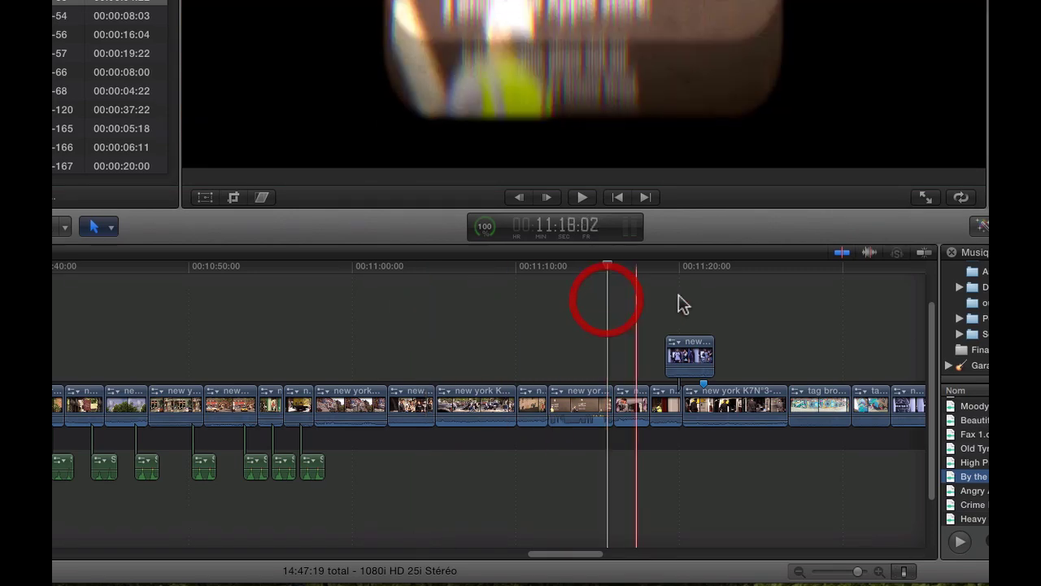
pyautogui.click(804, 299)
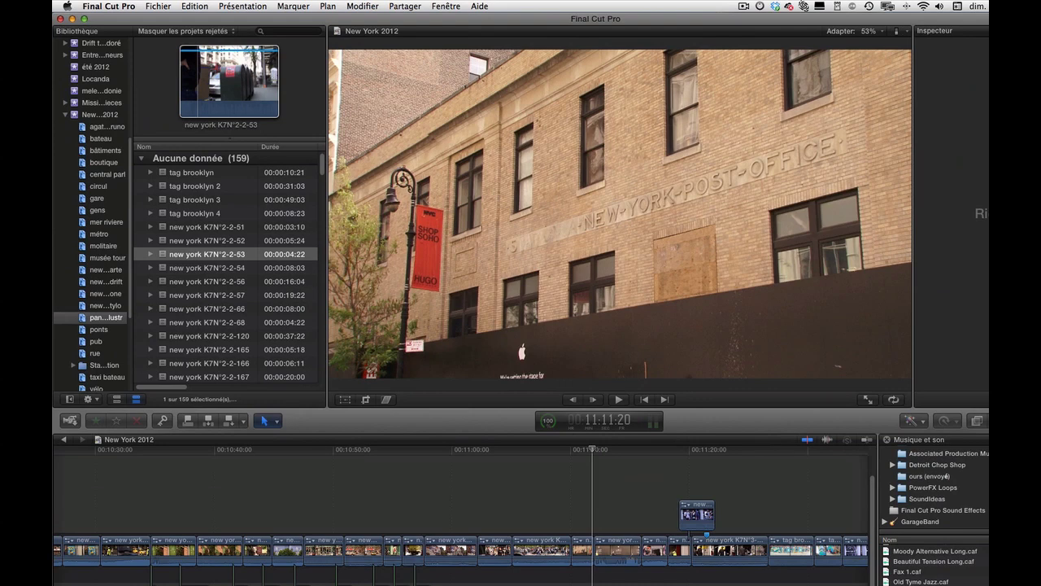
# Review the Aller à commands, move the playhead to the beginning of the project, and jump to its end.
pyautogui.click(292, 6)
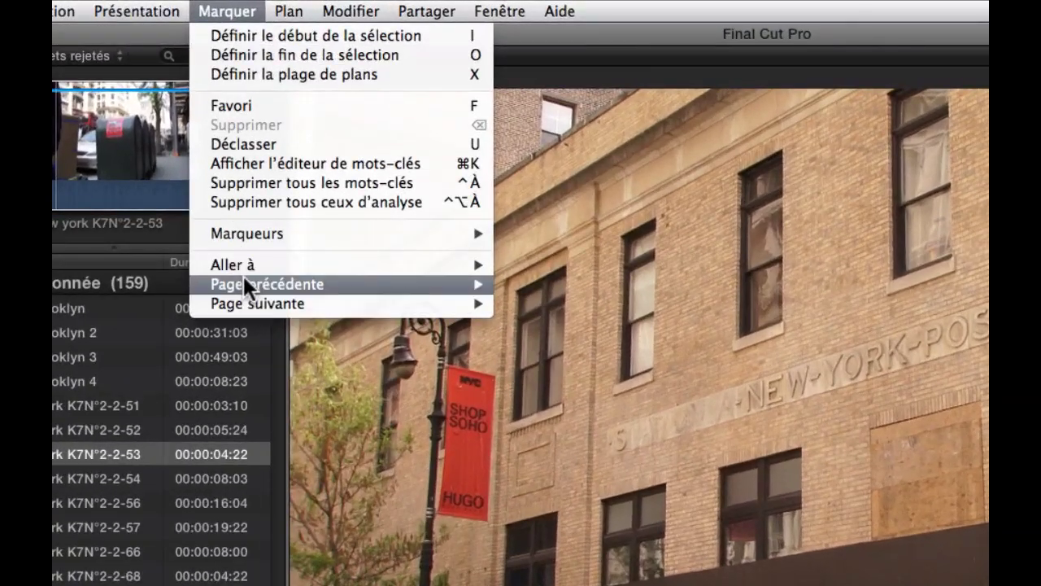
pyautogui.moveTo(301, 148)
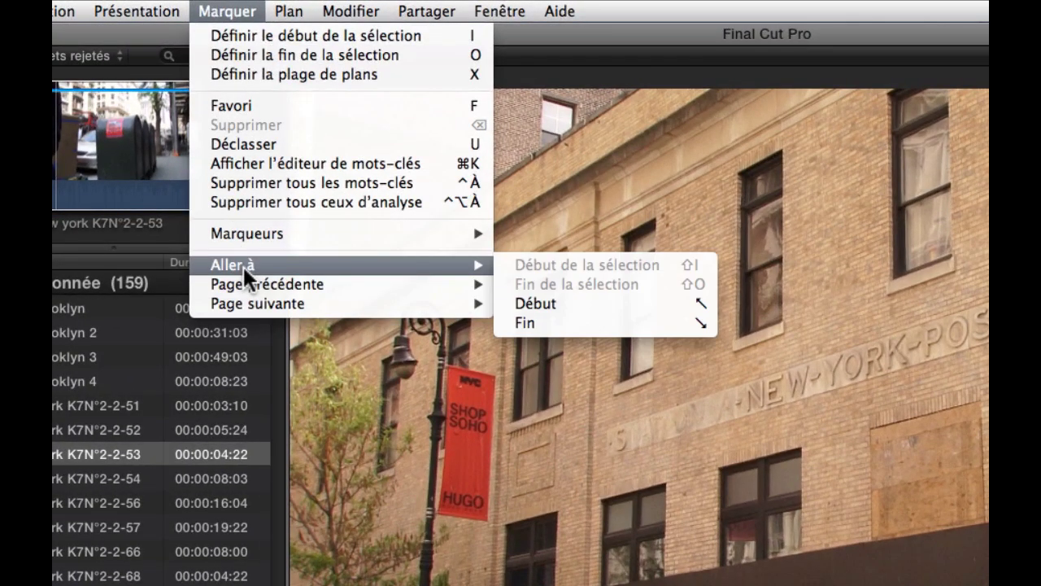
pyautogui.click(694, 296)
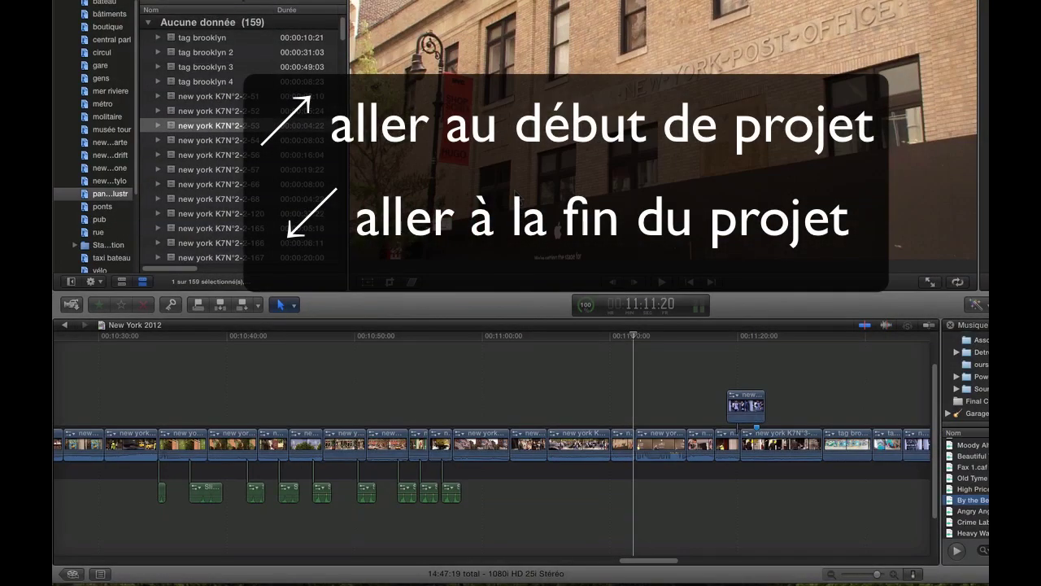
pyautogui.press('Home')
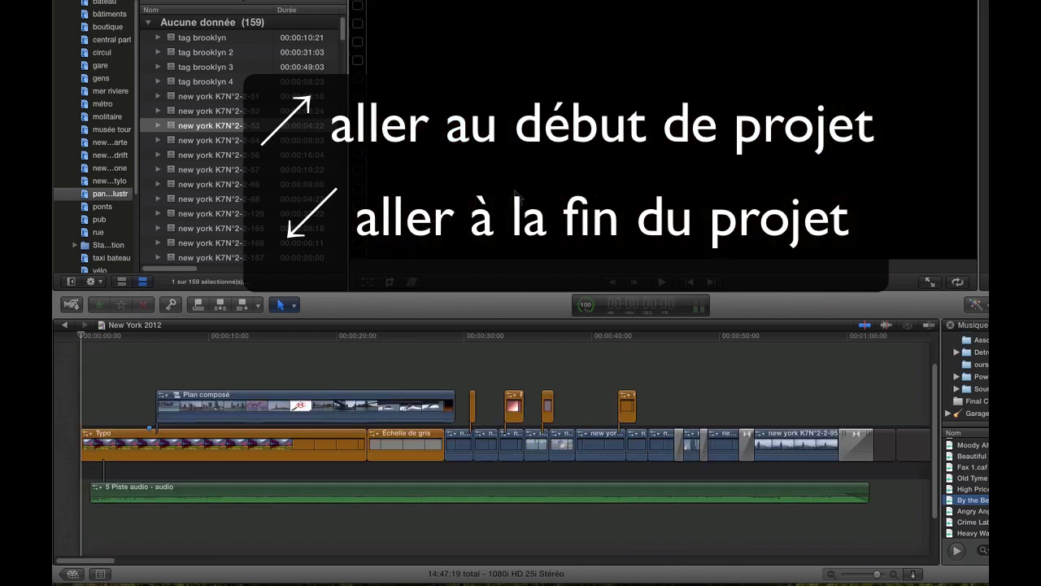
pyautogui.press('End')
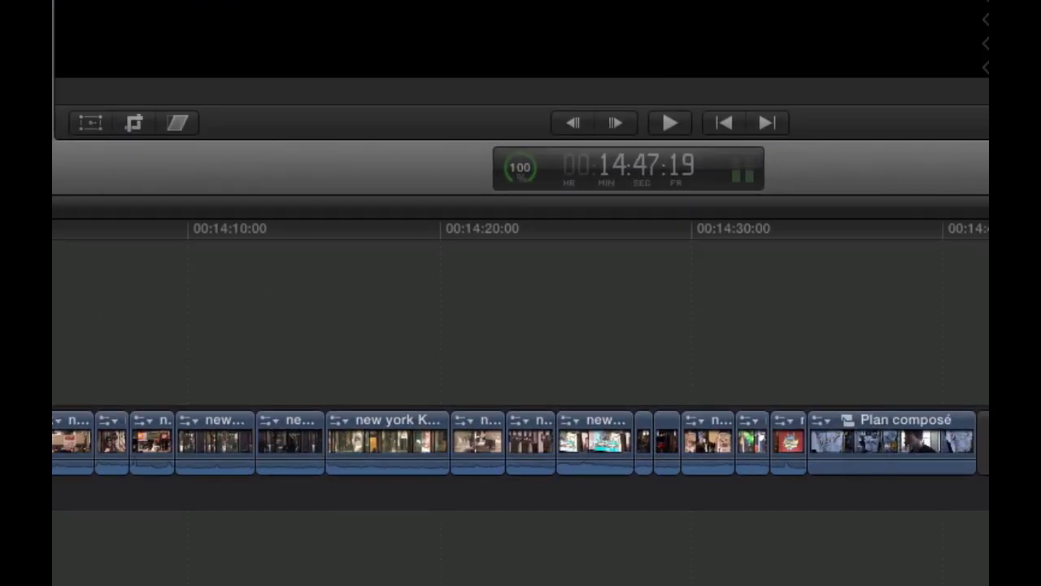
# Place the playhead at 14:18:10 and move it forward and backward clip by clip, finishing on the edit at 14:24:16.
pyautogui.click(399, 228)
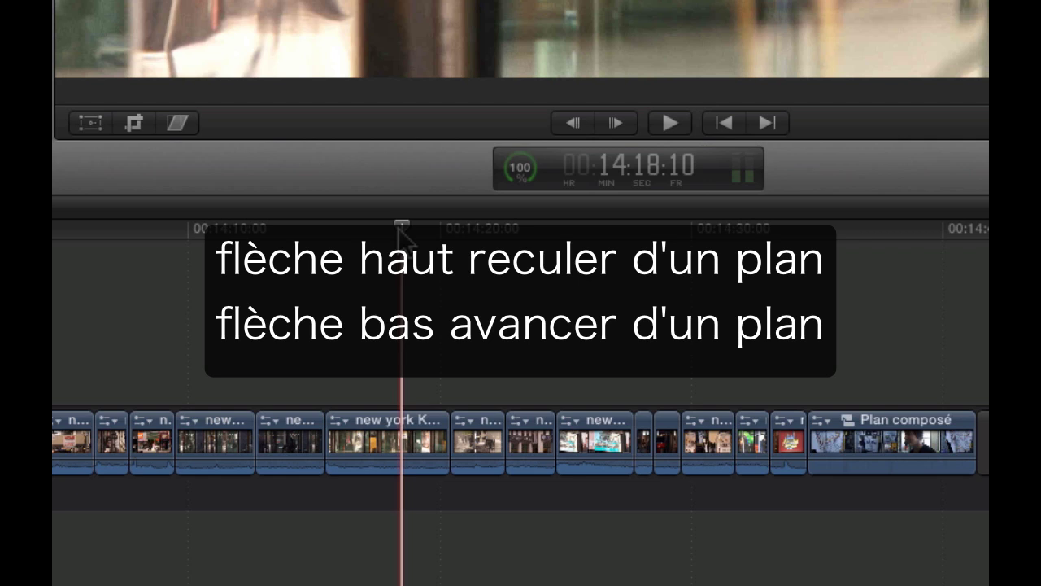
pyautogui.press('Down')
pyautogui.press('Down')
pyautogui.press('Down')
pyautogui.press('Down')
pyautogui.press('Down')
pyautogui.press('Down')
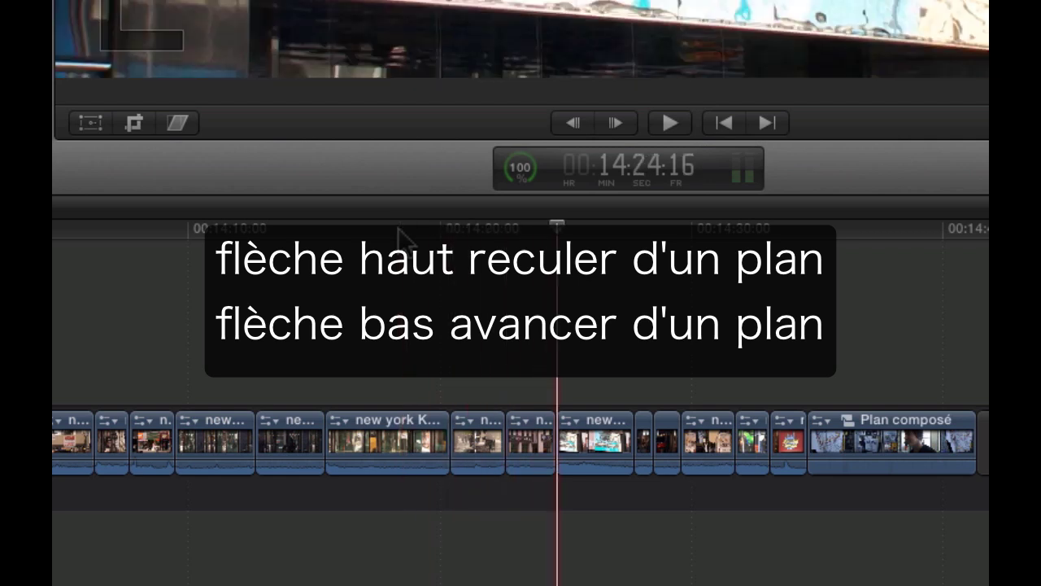
pyautogui.press('Up')
pyautogui.press('Up')
pyautogui.press('Up')
pyautogui.press('Up')
pyautogui.press('Up')
pyautogui.press('Up')
pyautogui.press('Up')
pyautogui.press('Up')
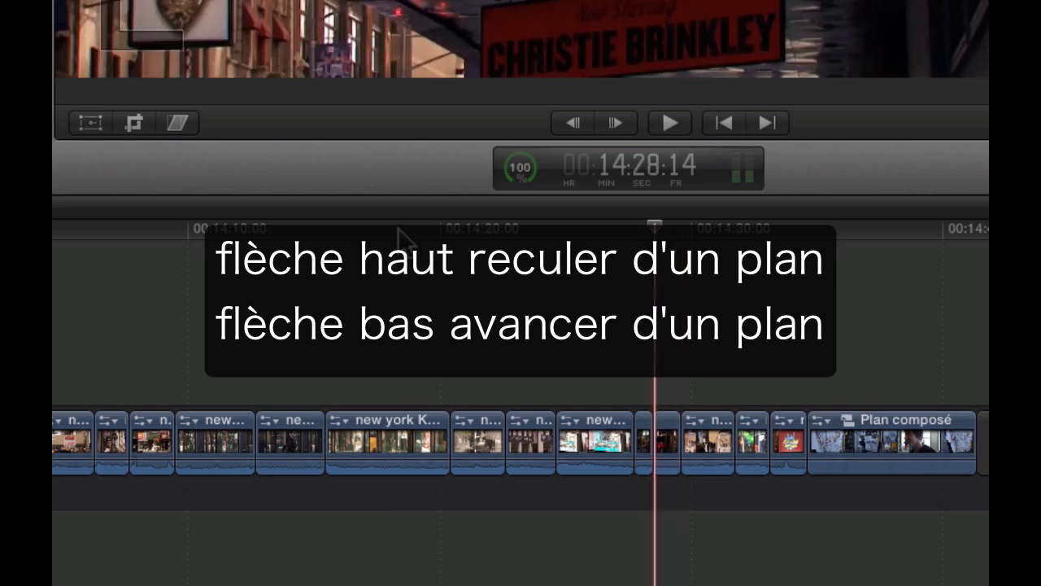
pyautogui.press('Up')
pyautogui.press('Down')
pyautogui.press('Down')
pyautogui.press('Down')
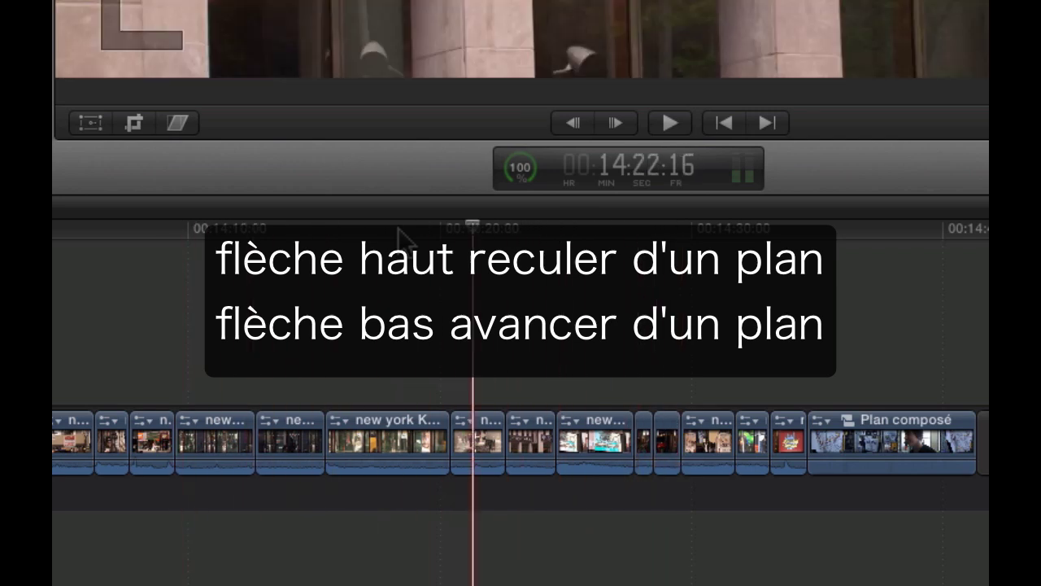
pyautogui.press('Down')
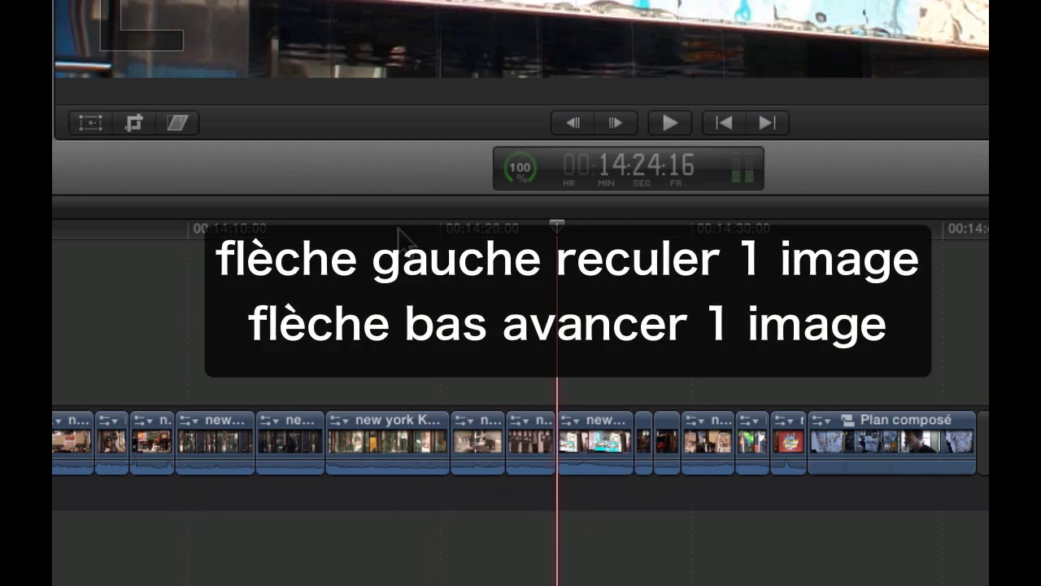
# Move the playhead backward frame by frame from the edit at 14:24:16.
pyautogui.press('Left')
pyautogui.press('Left')
pyautogui.press('Left')
pyautogui.press('Left')
pyautogui.press('Left')
pyautogui.press('Left')
pyautogui.press('Left')
pyautogui.press('Left')
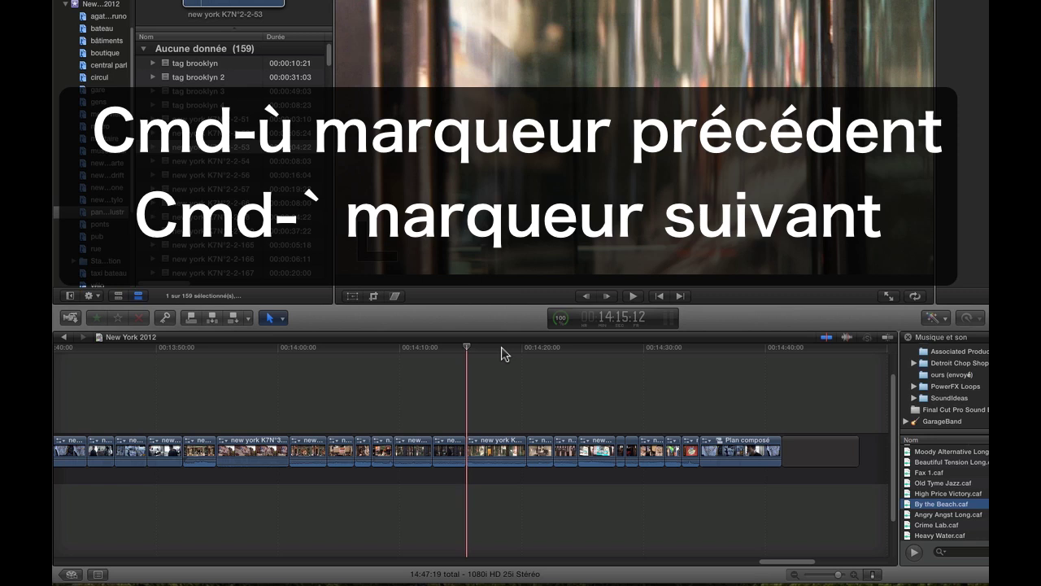
# Jump the playhead back through the previous markers, including 11:21:13, to 8:01:19, and go forward again through the marker at 8:35:15.
pyautogui.press('super+ugrave')
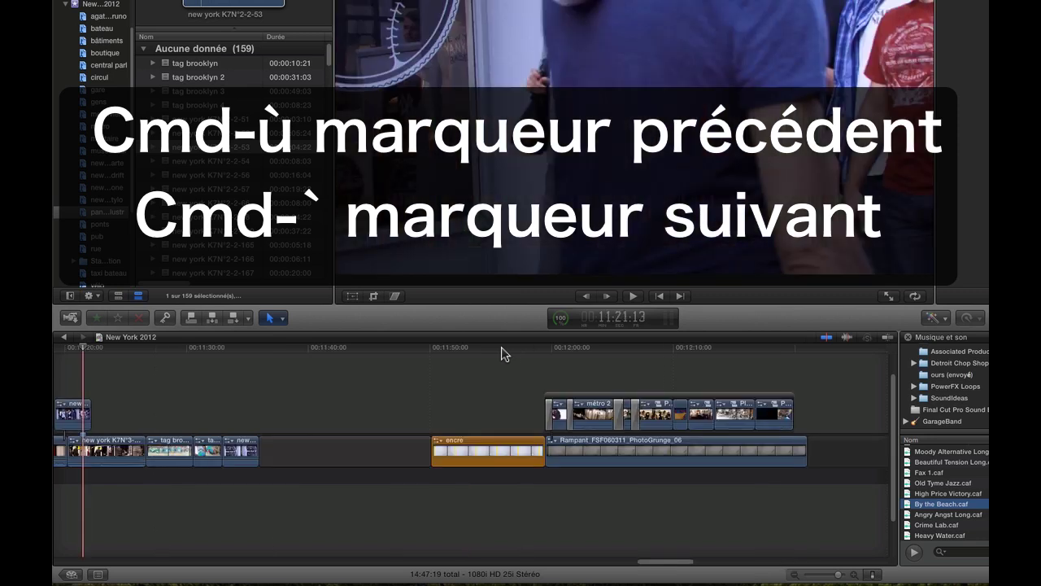
pyautogui.press('super+ugrave')
pyautogui.press('super+ugrave')
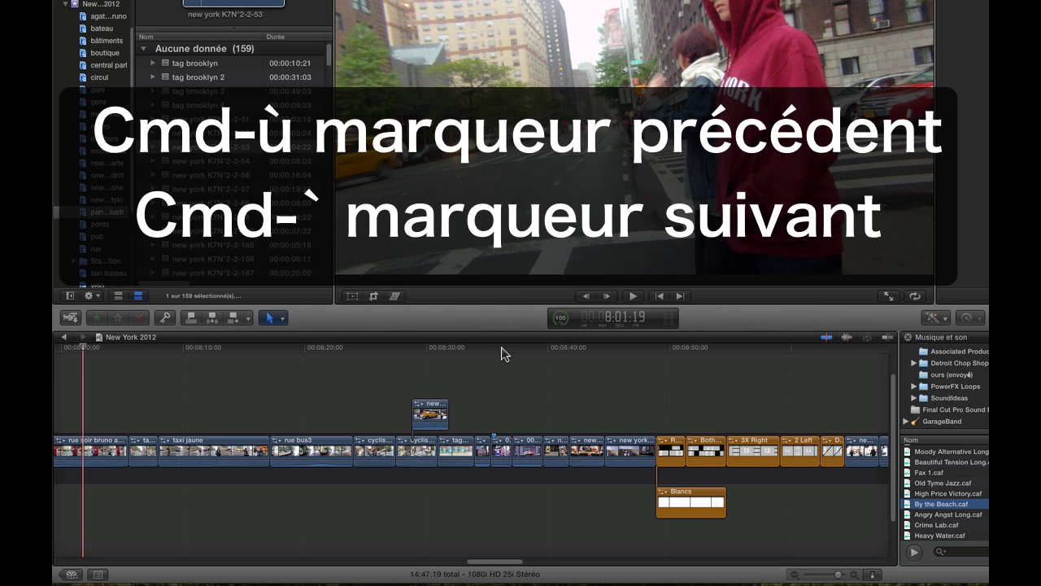
pyautogui.press('super+grave')
pyautogui.press('super+grave')
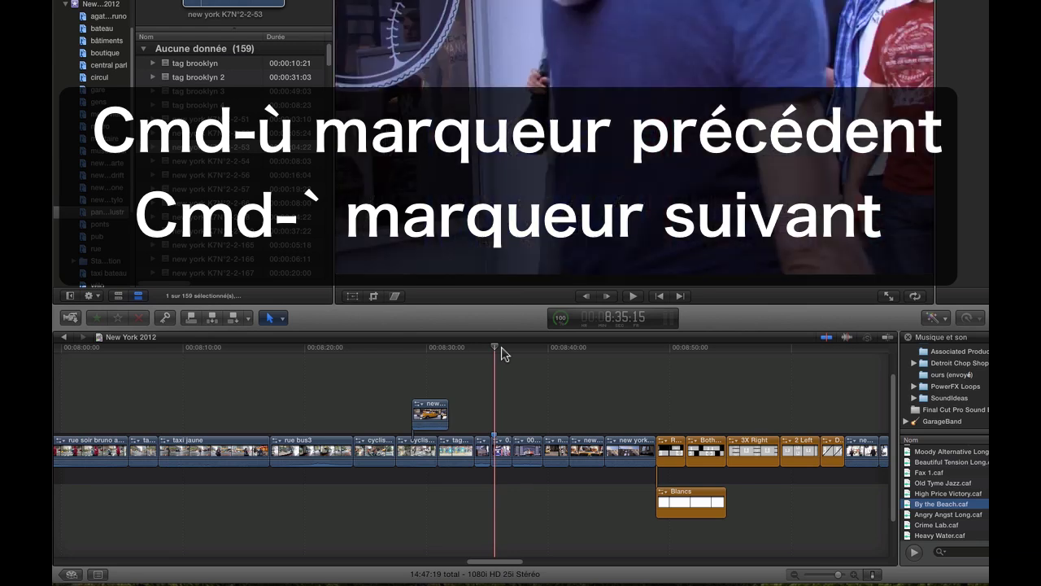